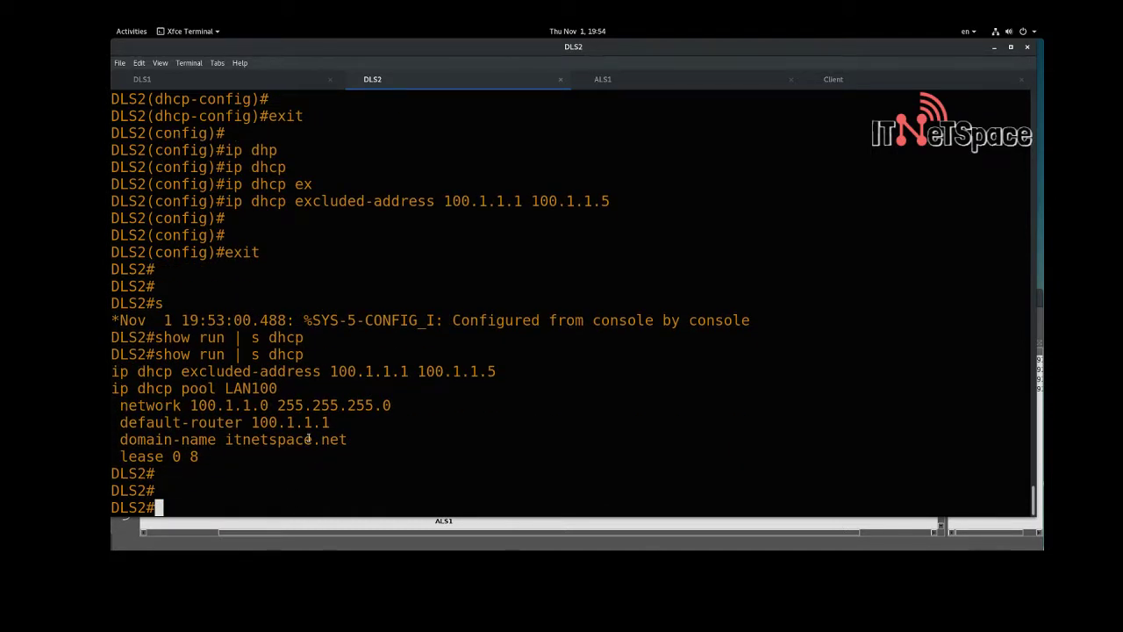
- Highlight the default-router 100.1.1.1 line and review the GNS3 network topology
drag(336, 423, 118, 422)
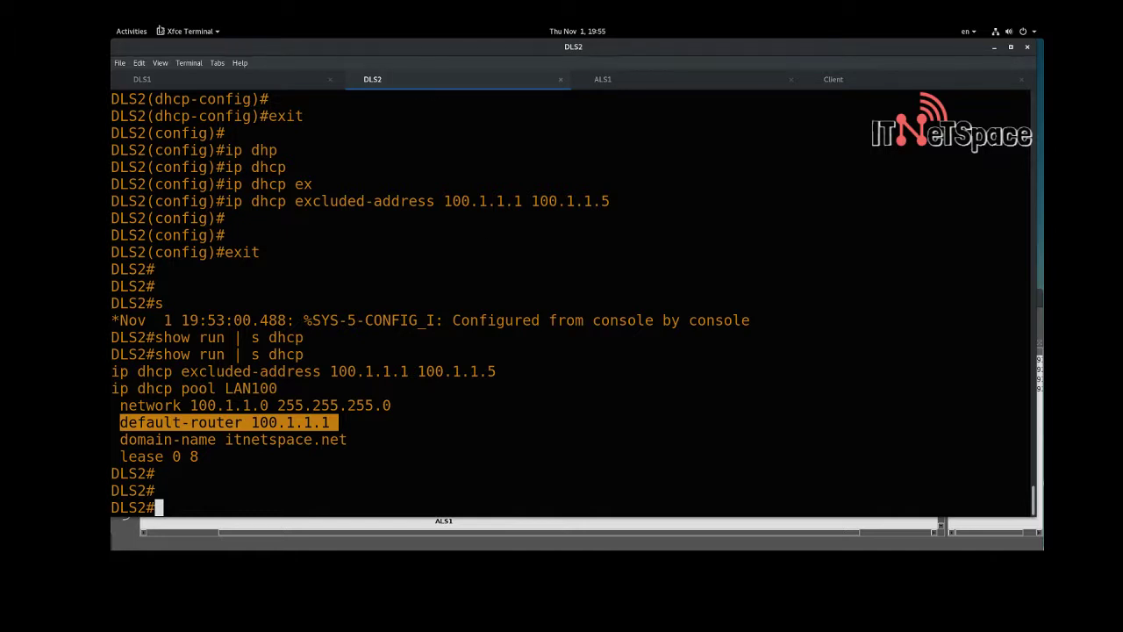
click(131, 31)
click(649, 212)
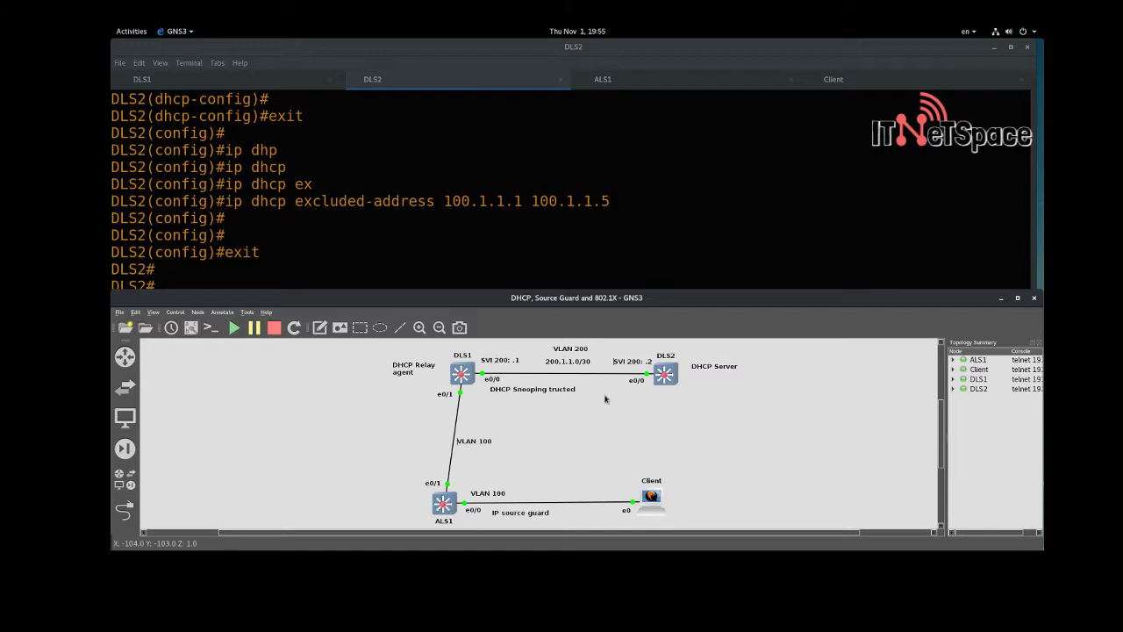
- Return to the DLS2 console and enter global configuration mode with conf ter
click(608, 238)
key(Return)
key(Return)
text(conf ter)
key(Return)
key(Return)
key(Return)
- Add a default route 0.0.0.0 0.0.0.0 out VLAN 200 via 200.1.1.1 on DLS2
text(ip route)
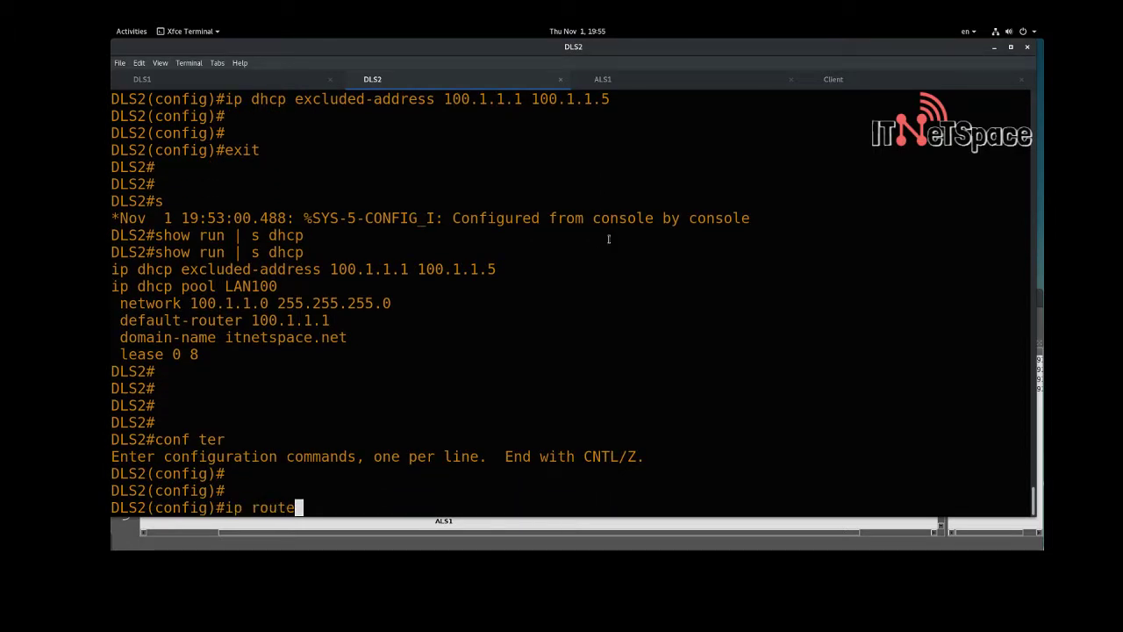
key(Tab)
text(0)
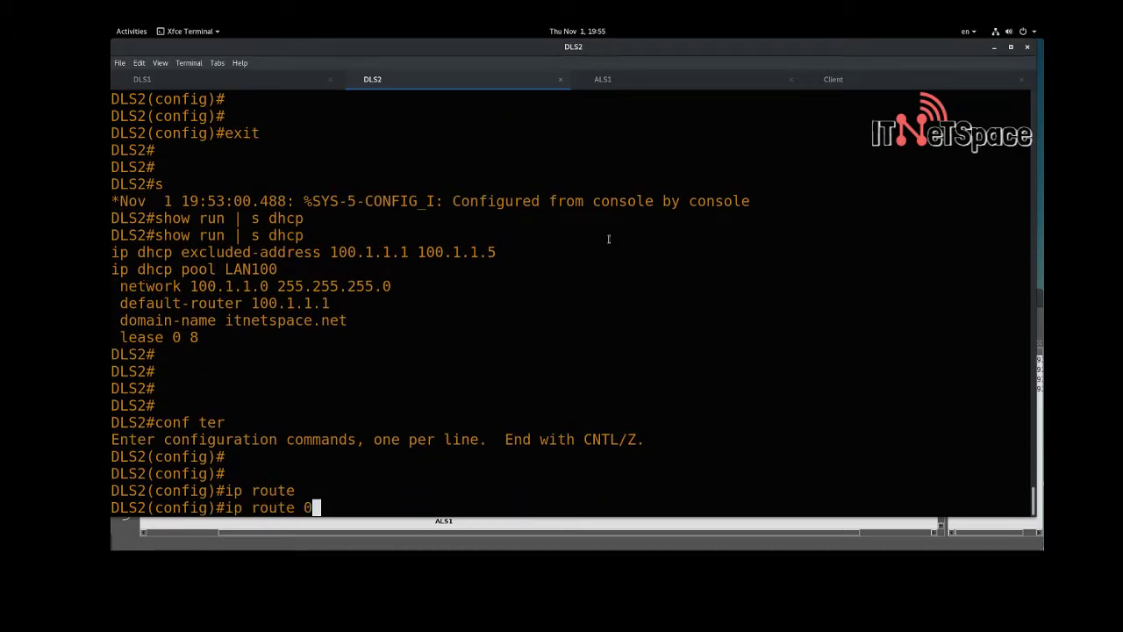
text(.0)
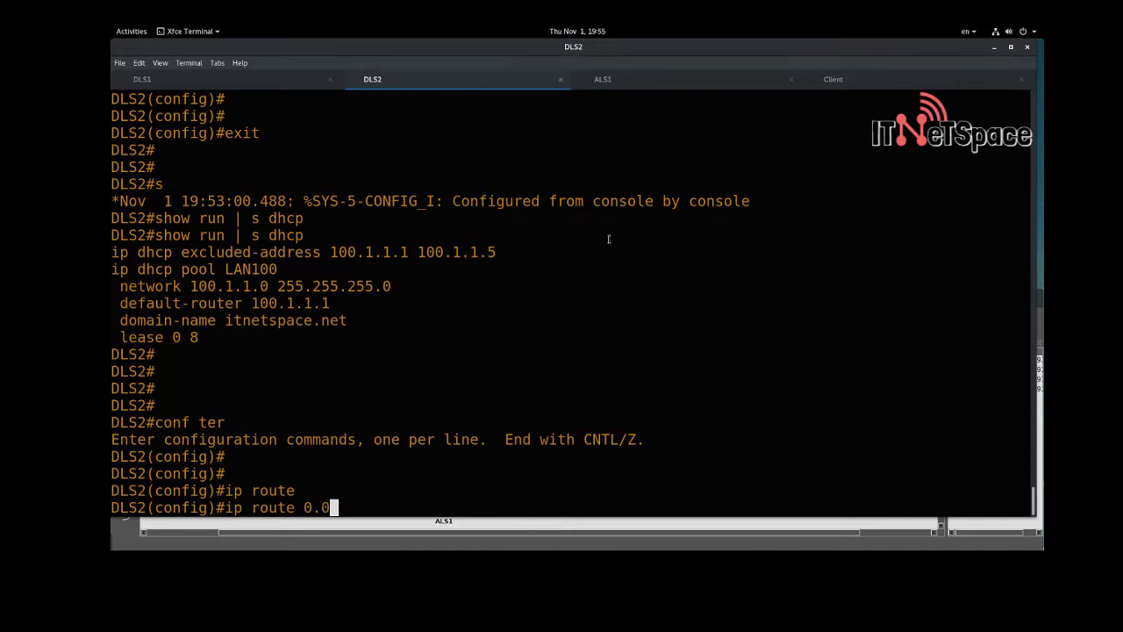
text(.0.0 0.0.0.0 )
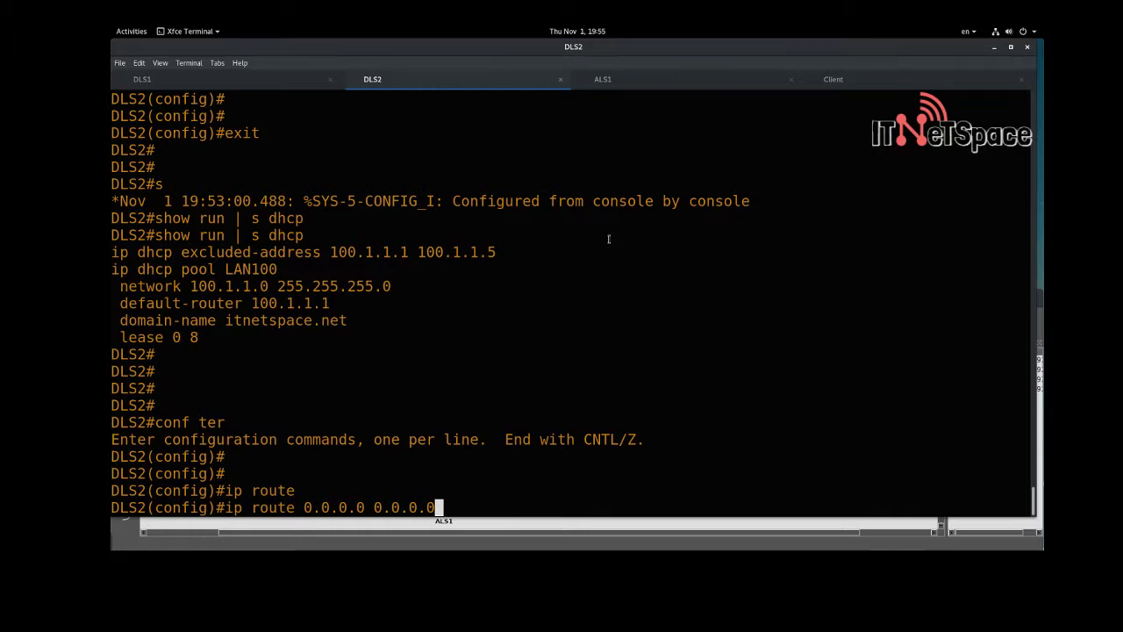
text(vlan 200)
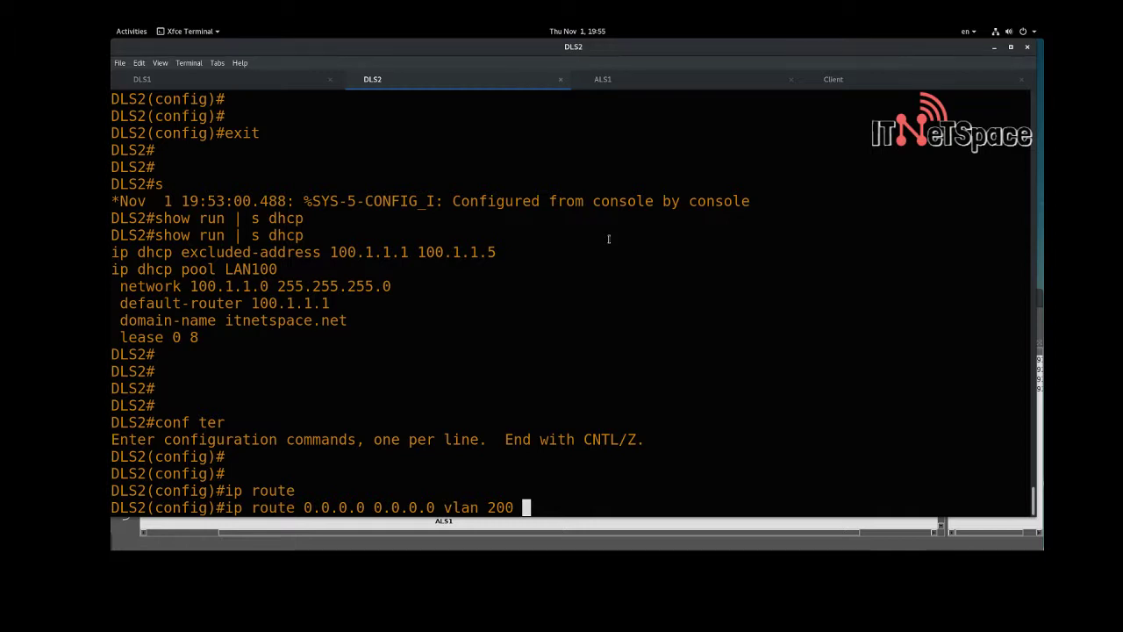
text(200.1.1.1)
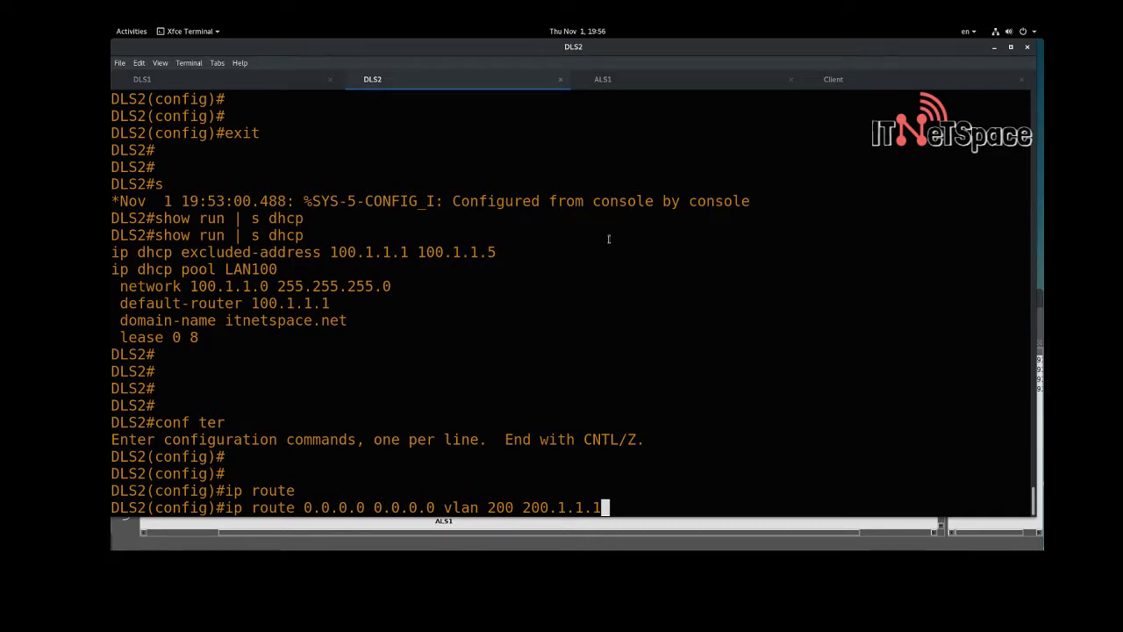
key(Return)
- Exit configuration mode and enter a ping to 100.1.1.1
key(Return)
text(exit)
key(Return)
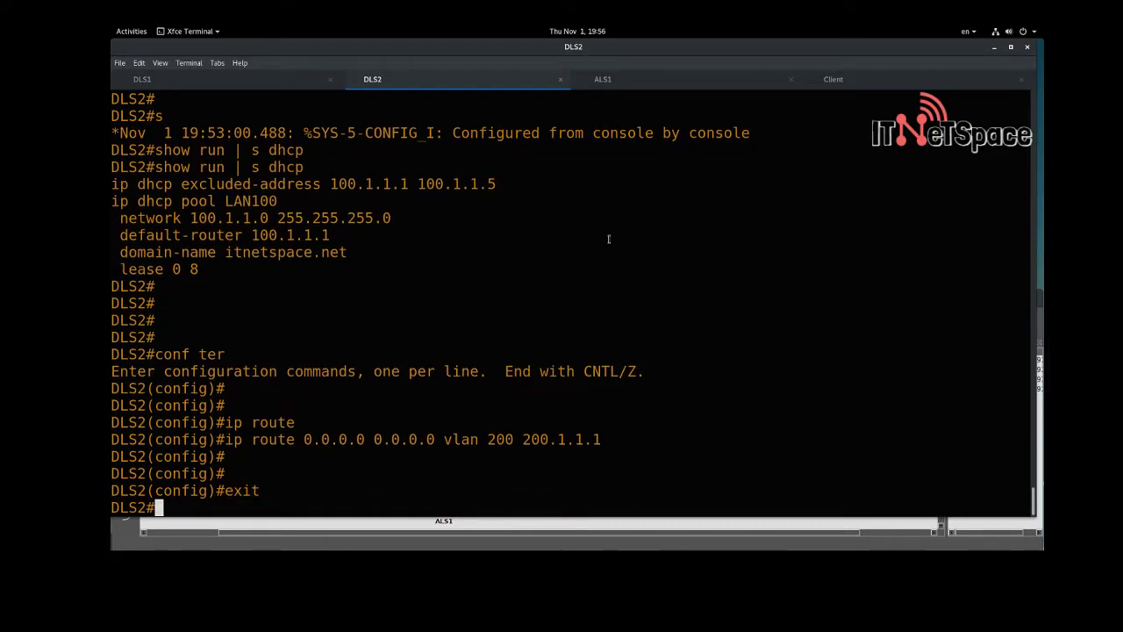
key(Return)
key(Return)
text(ping 100.1.1.1)
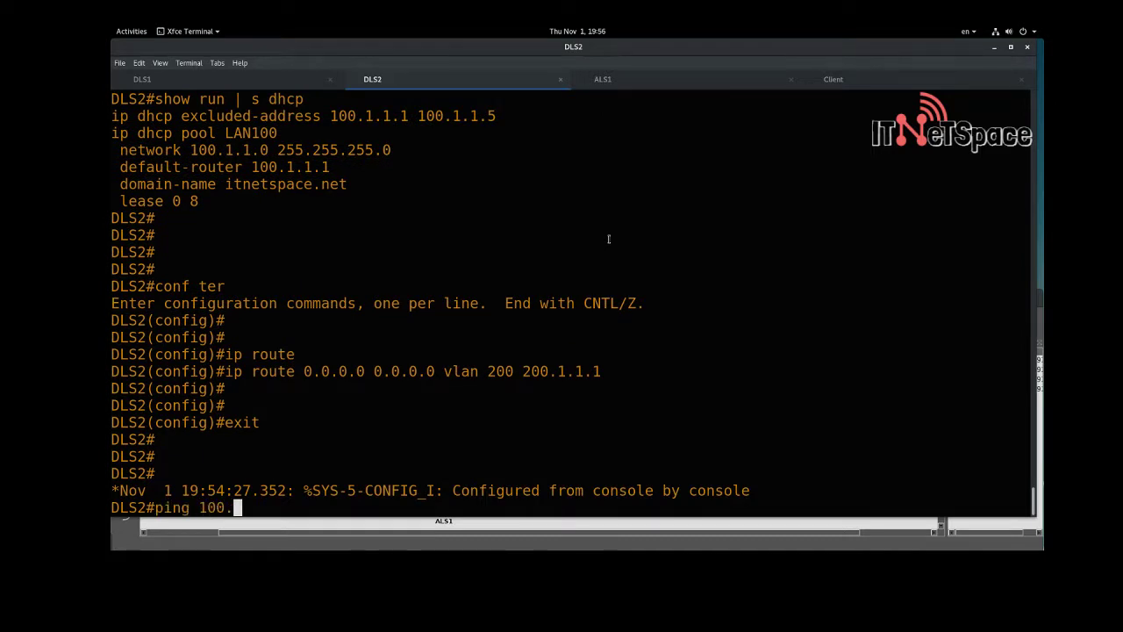
- Run the ping from DLS2 to 100.1.1.1, succeeding 5 of 5
key(Return)
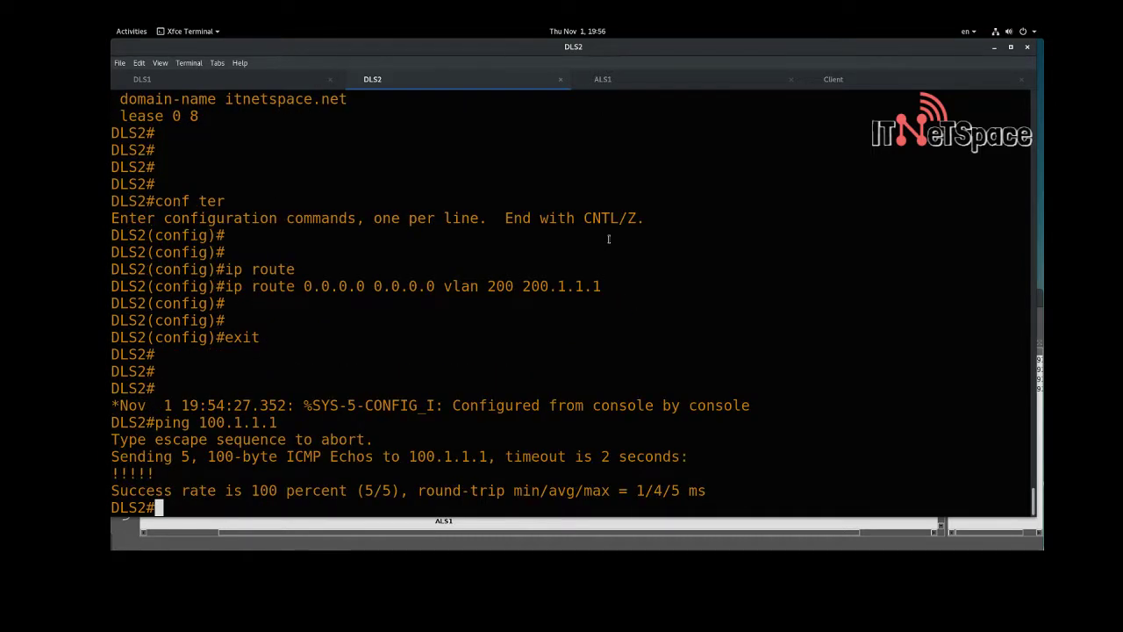
key(Return)
key(Return)
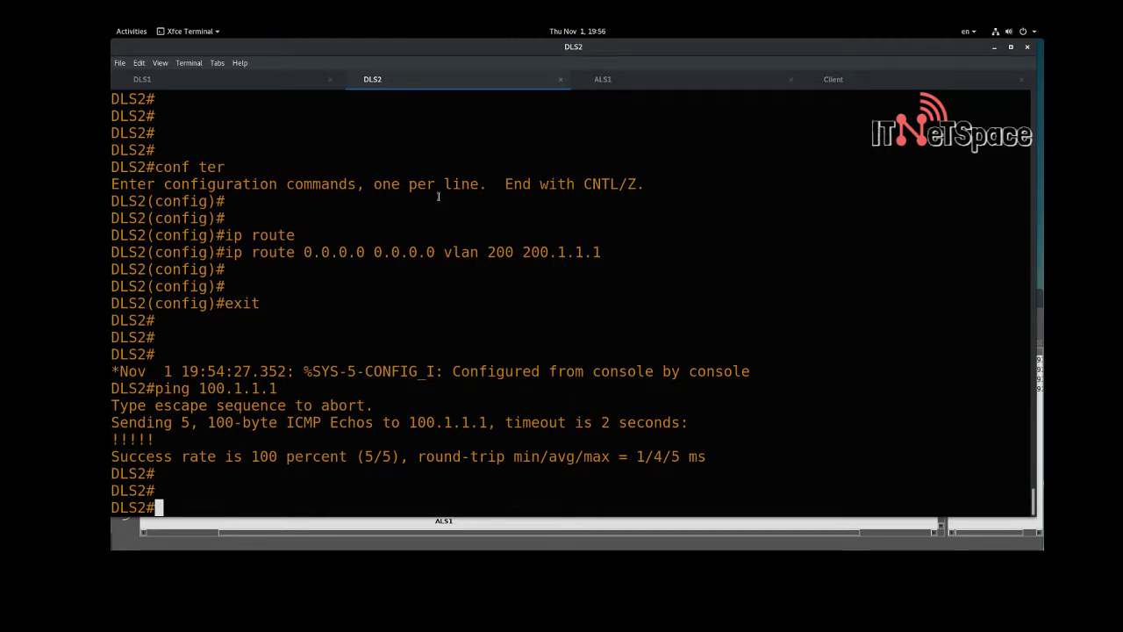
key(Return)
key(Return)
- Save DLS2's running configuration with wr
text(s)
key(BackSpace)
text(wr)
key(Return)
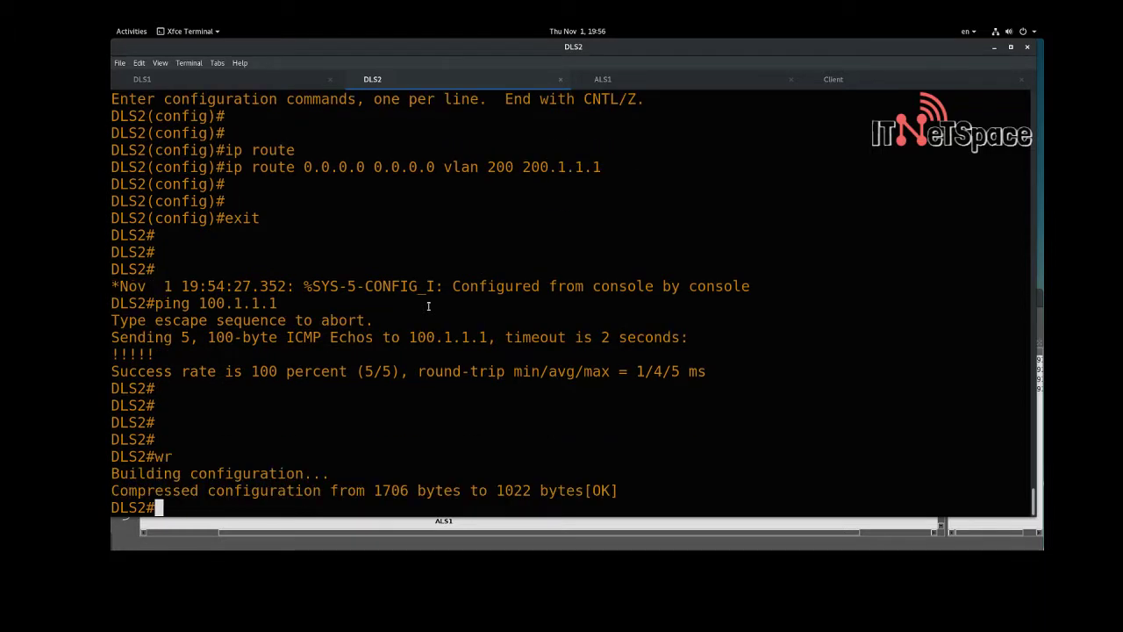
key(Return)
key(Return)
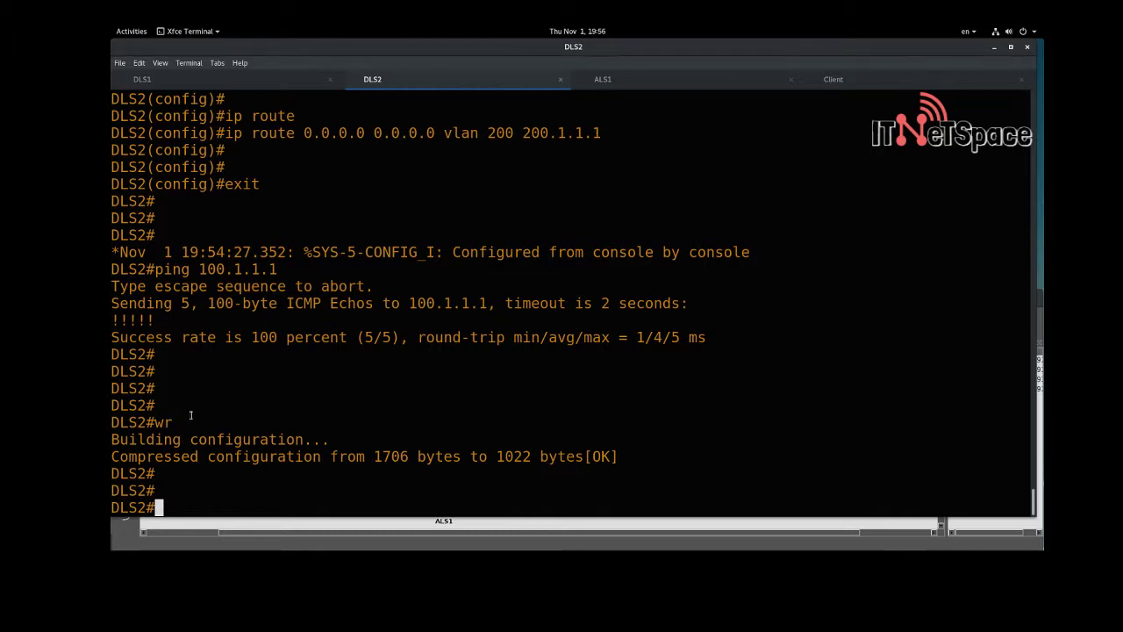
- On DLS1, enter global configuration and select interface VLAN 100
click(244, 82)
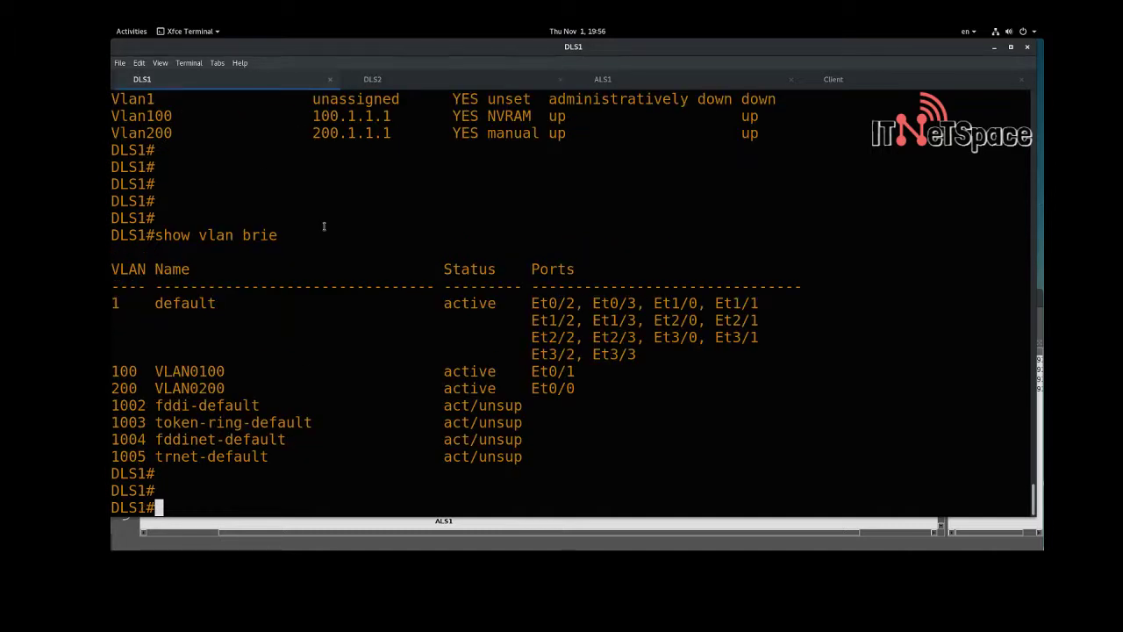
key(Return)
text(conf ter)
key(Return)
text(int vlan 100)
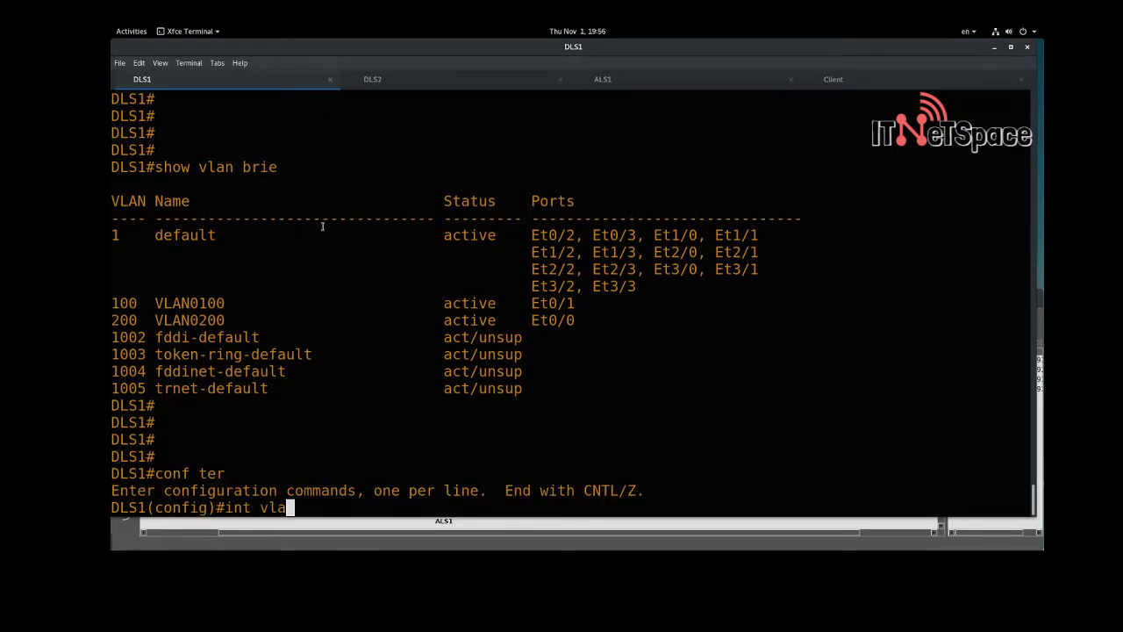
key(Return)
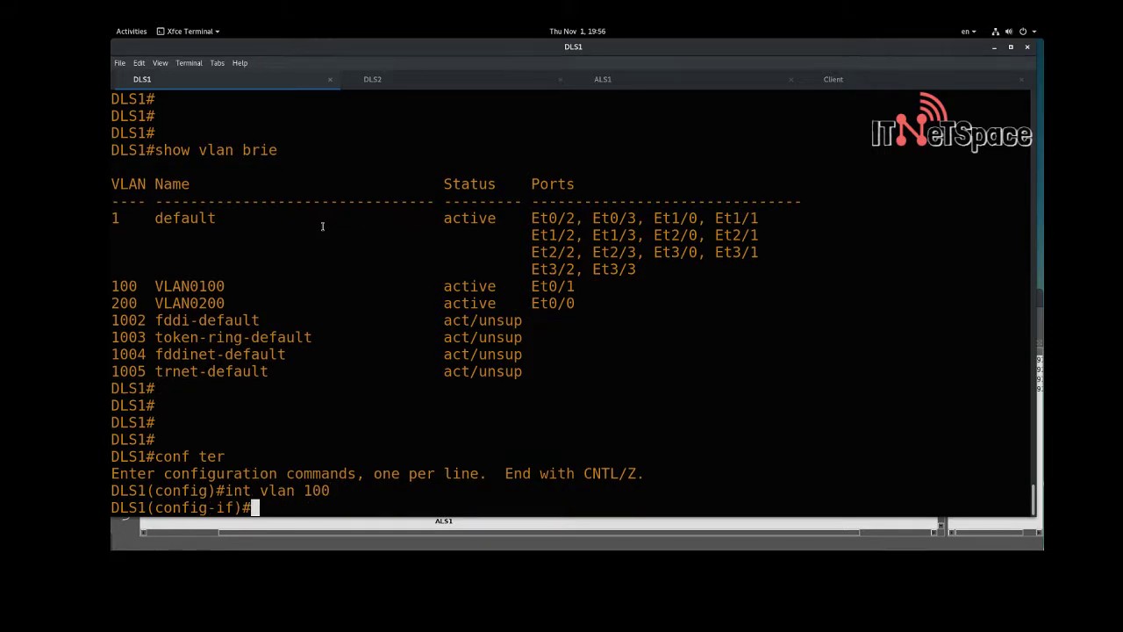
- Set ip helper-address 200.1.1.2 on VLAN 100 and exit interface configuration
text(ip he)
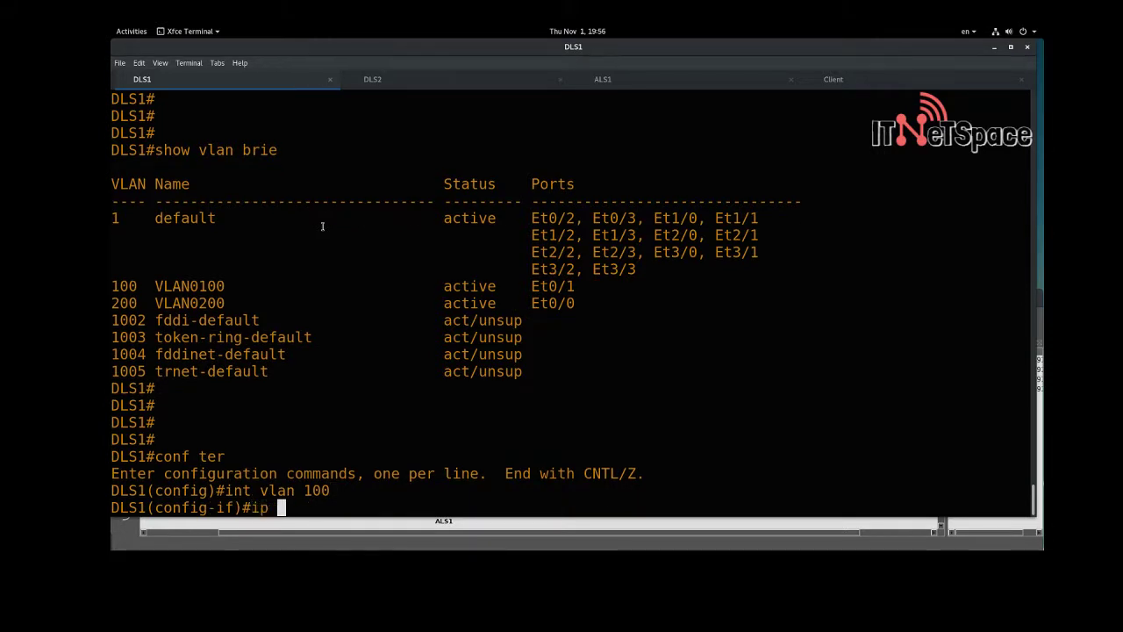
key(Tab)
text(per)
key(Tab)
key(BackSpace)
key(BackSpace)
key(BackSpace)
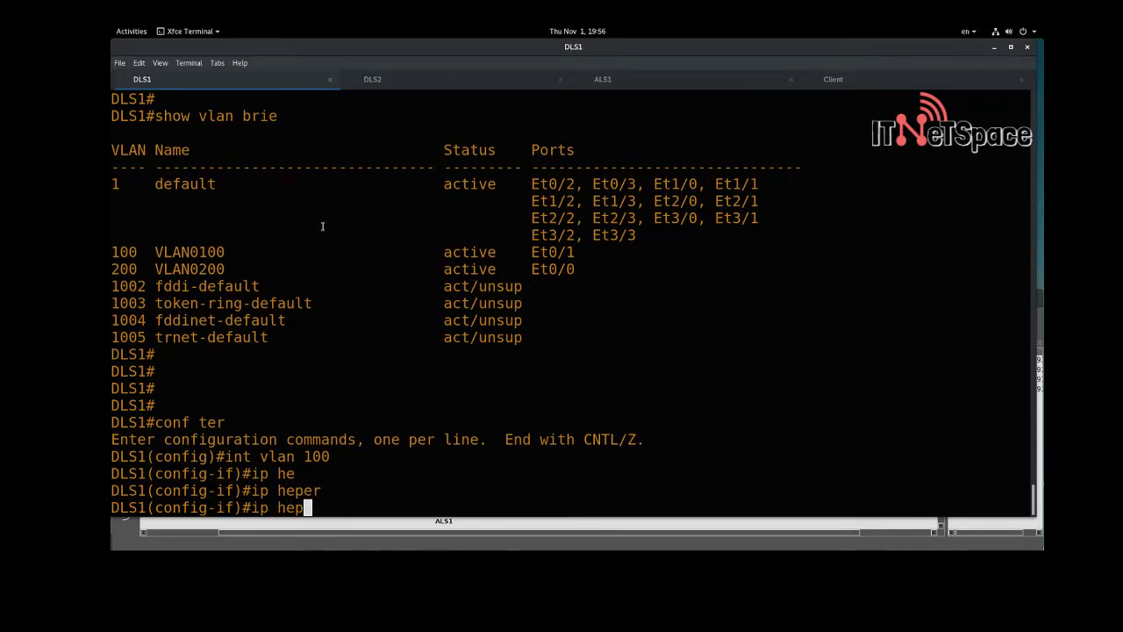
text(l)
key(Tab)
text(per)
key(Tab)
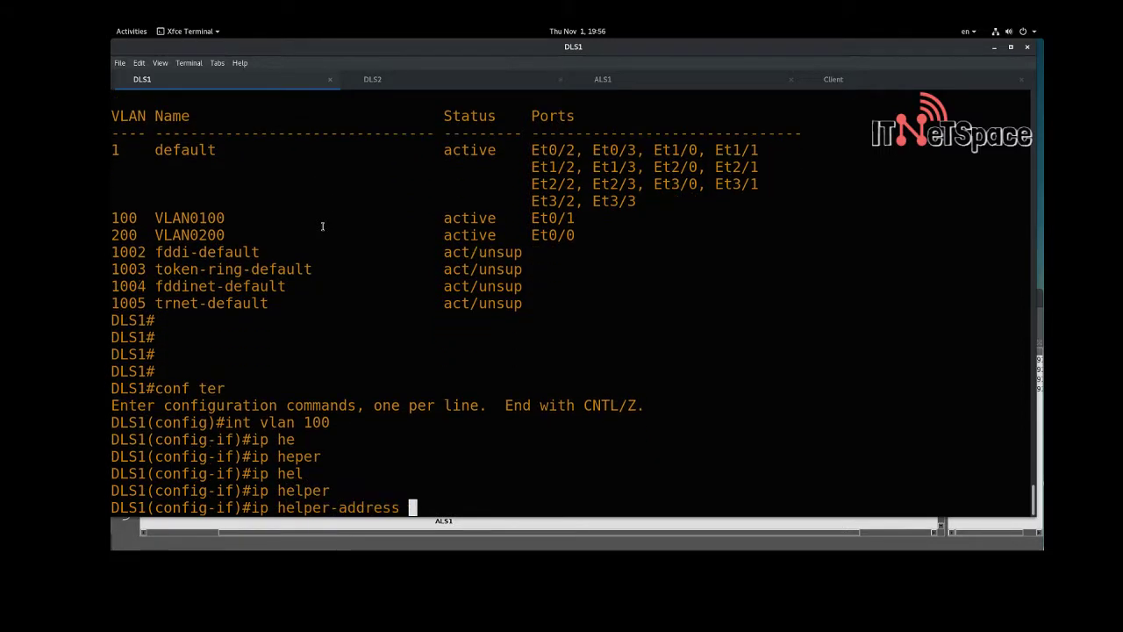
text(200.1.1.2)
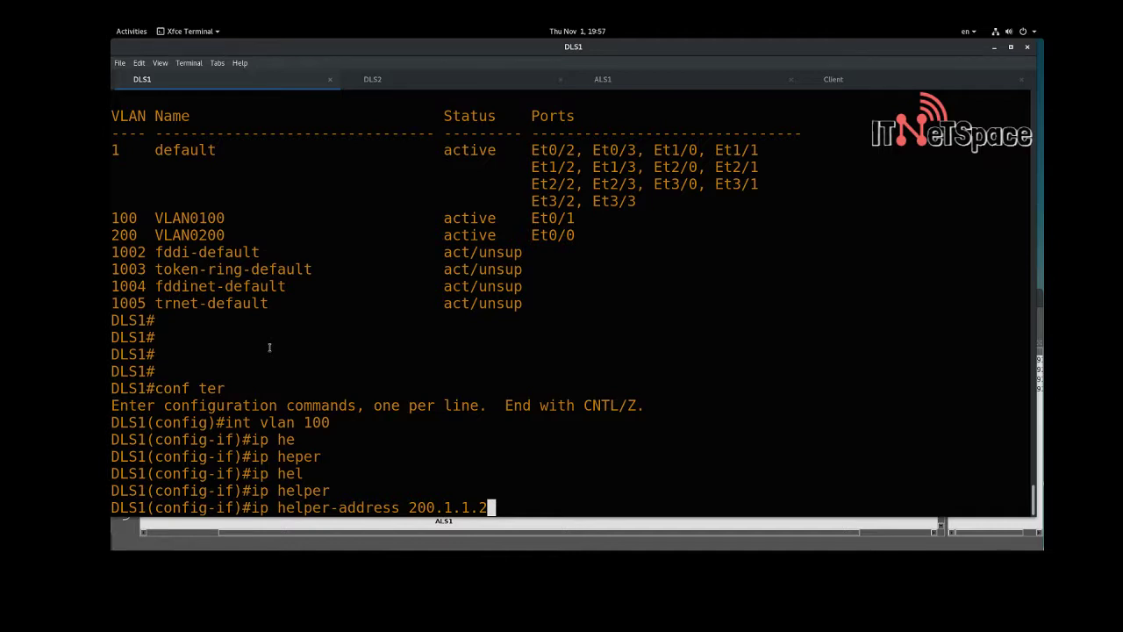
key(Return)
key(Return)
text(exit)
key(Return)
key(Return)
key(Return)
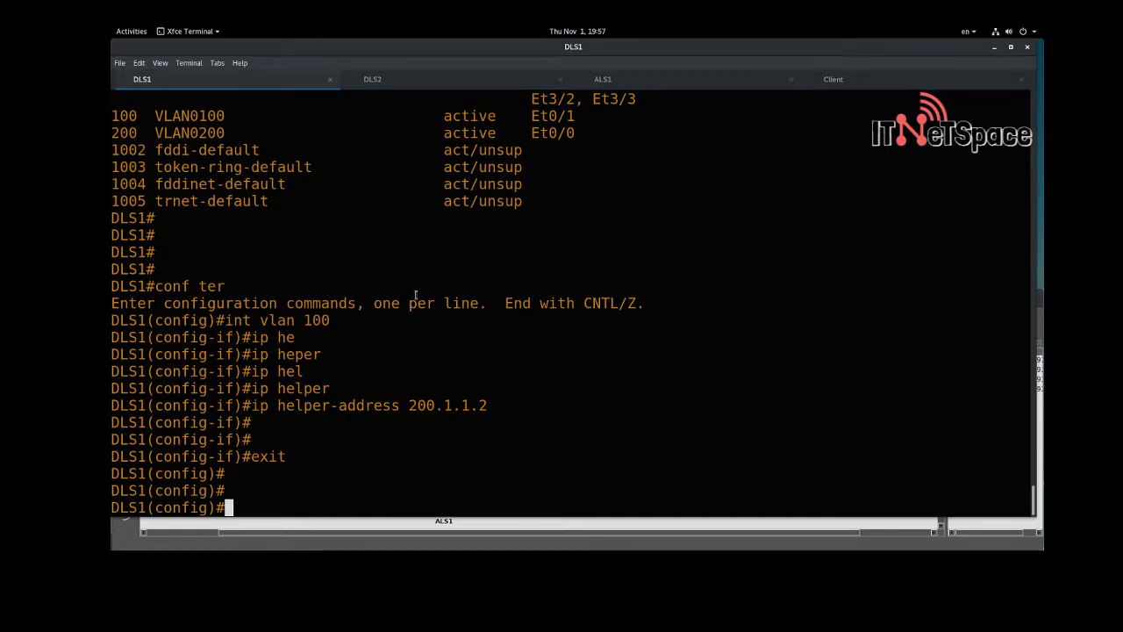
click(892, 78)
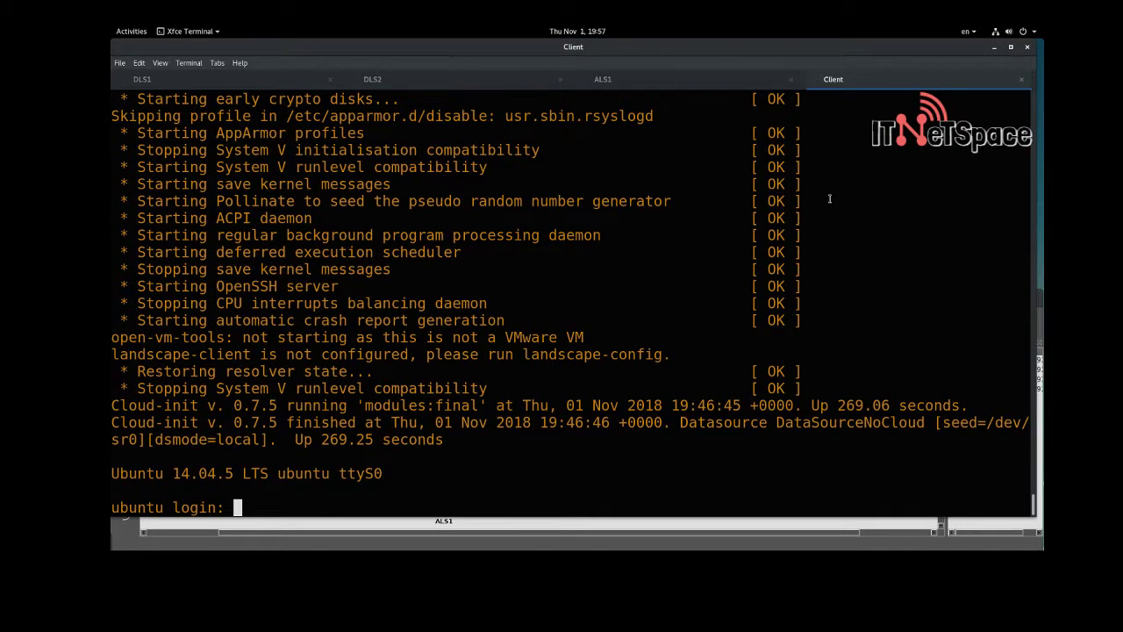
- Log in to the Ubuntu client as user ubuntu, retrying after a mistyped login name
text(ubunut)
key(Return)
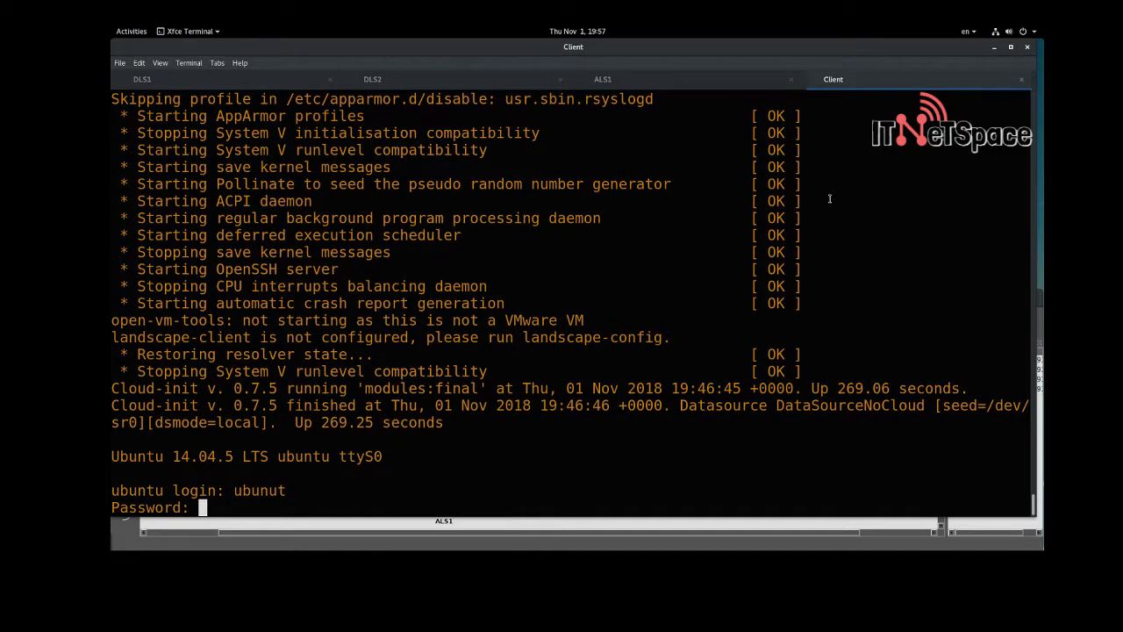
key(Return)
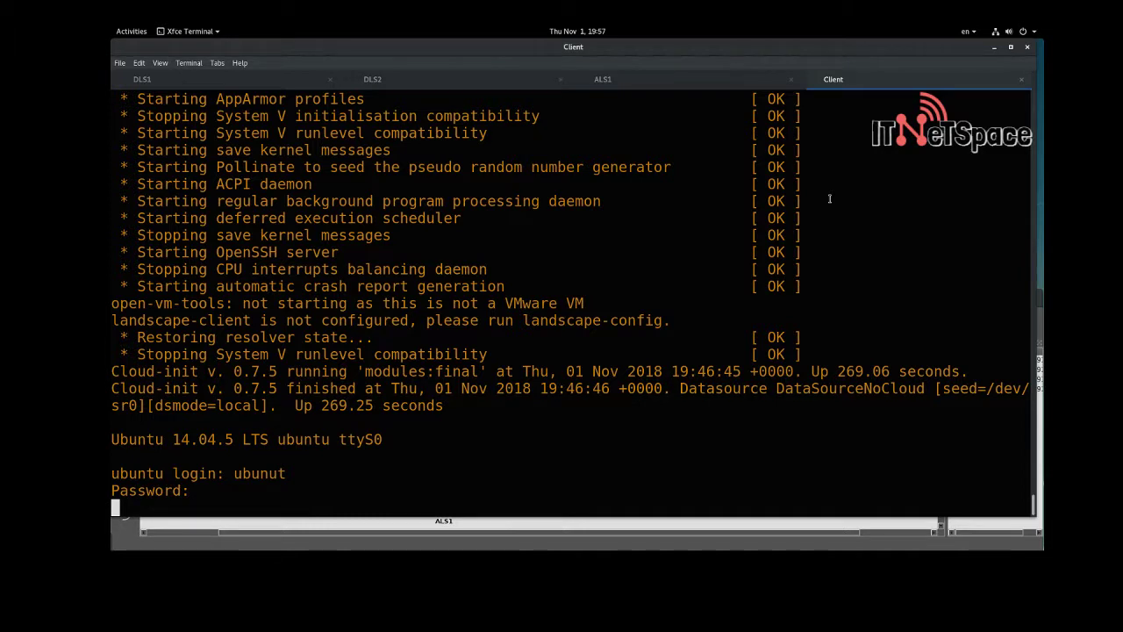
text(ubun)
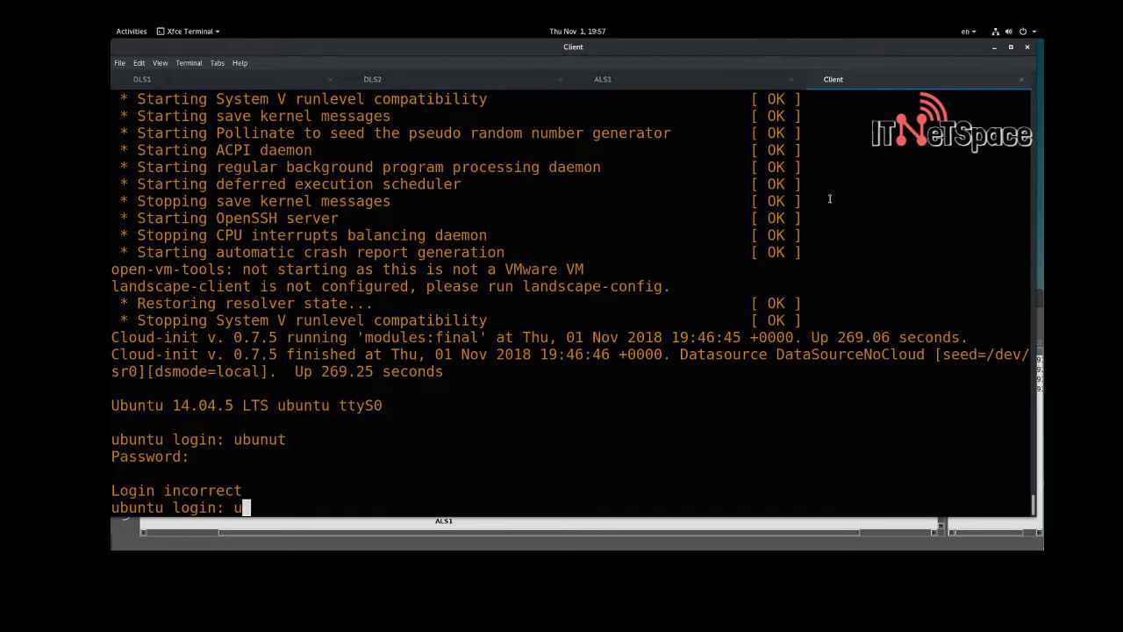
text(tu)
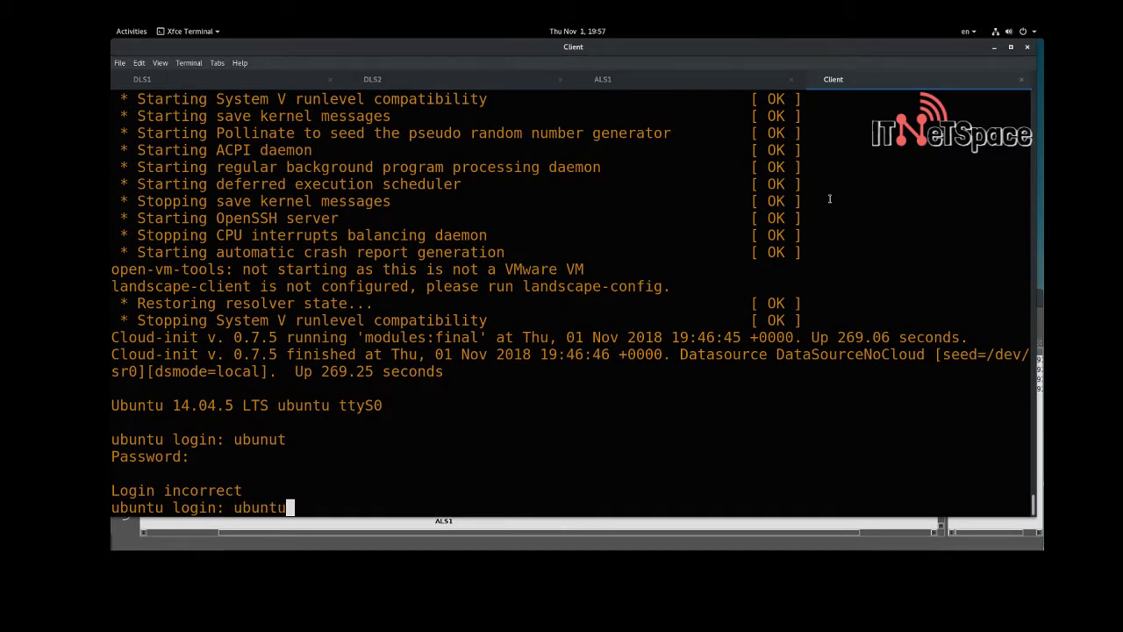
key(Return)
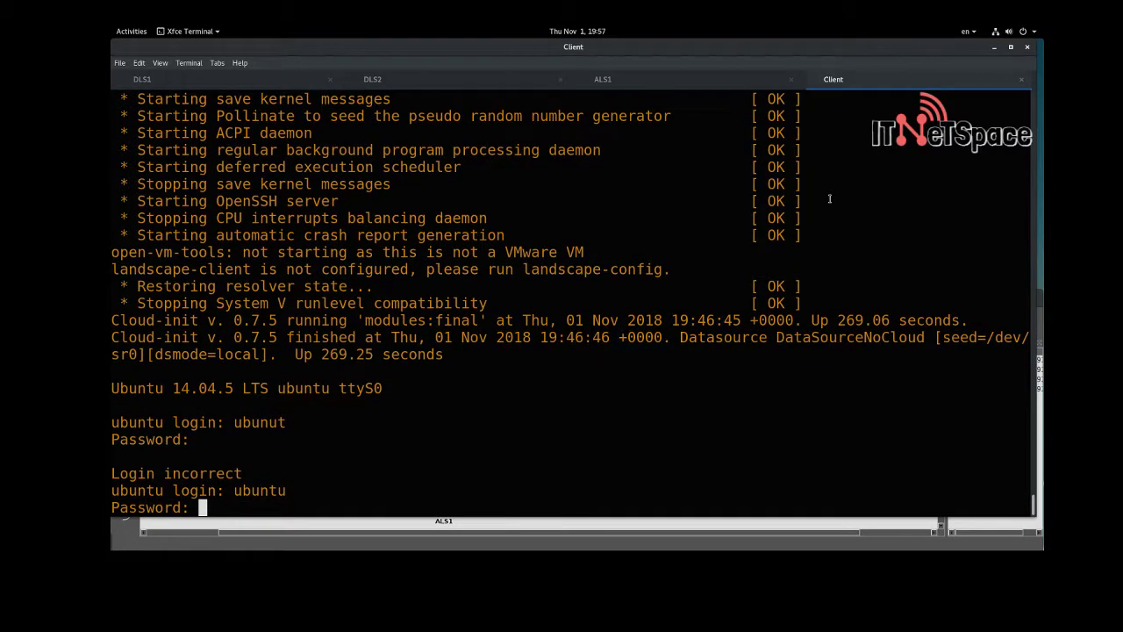
key(Return)
key(Return)
key(Return)
key(Return)
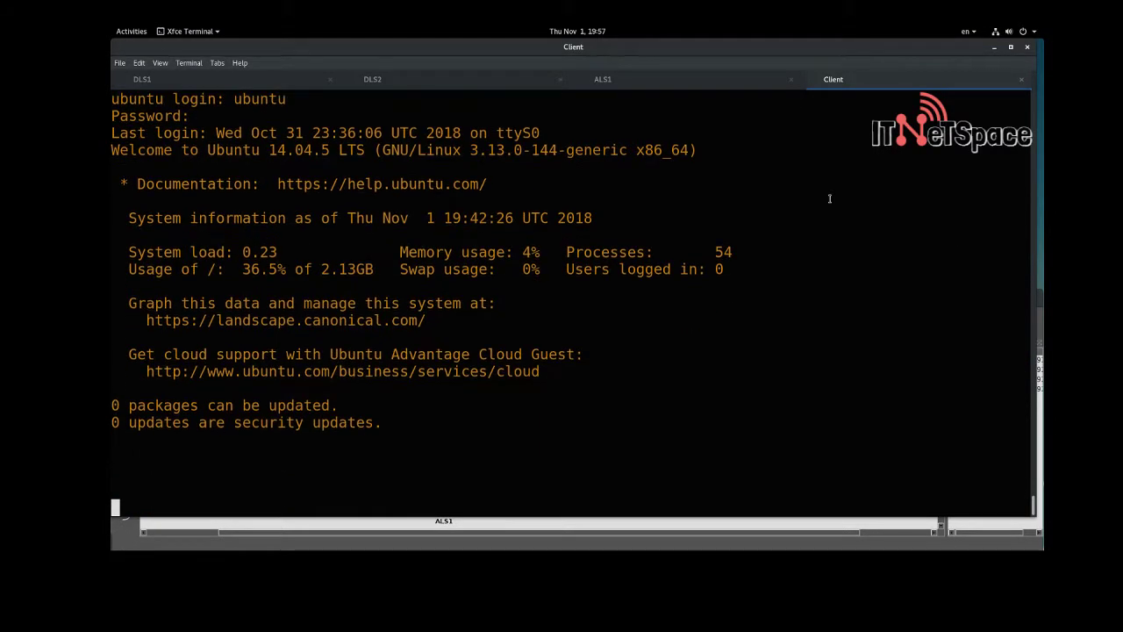
- List the client's network interfaces with ifconfig
text(if)
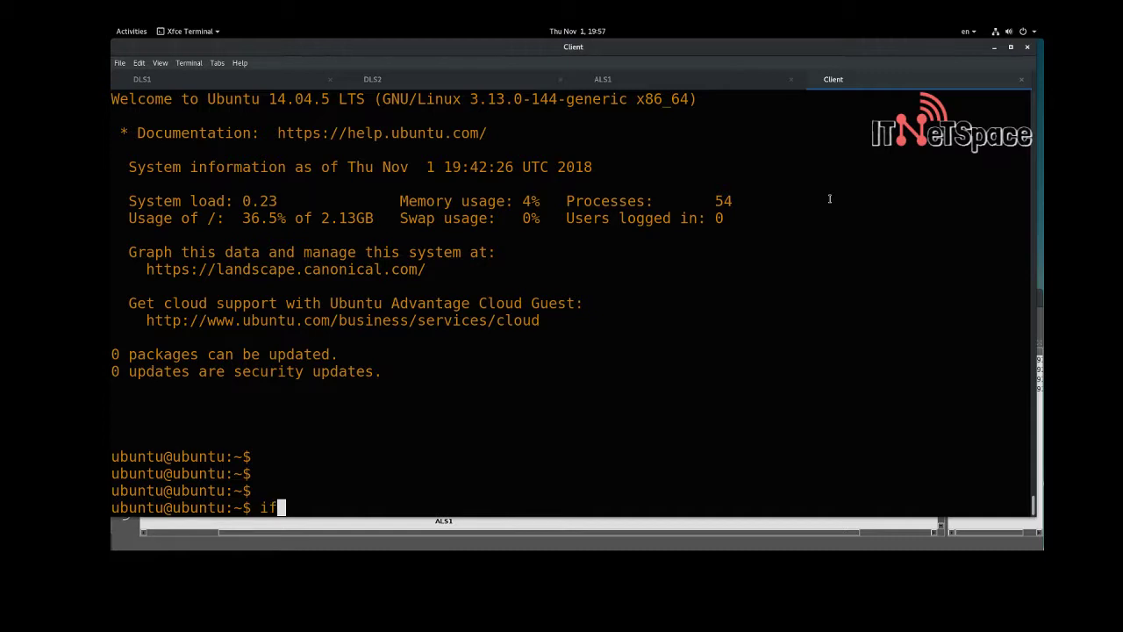
text(config)
key(Return)
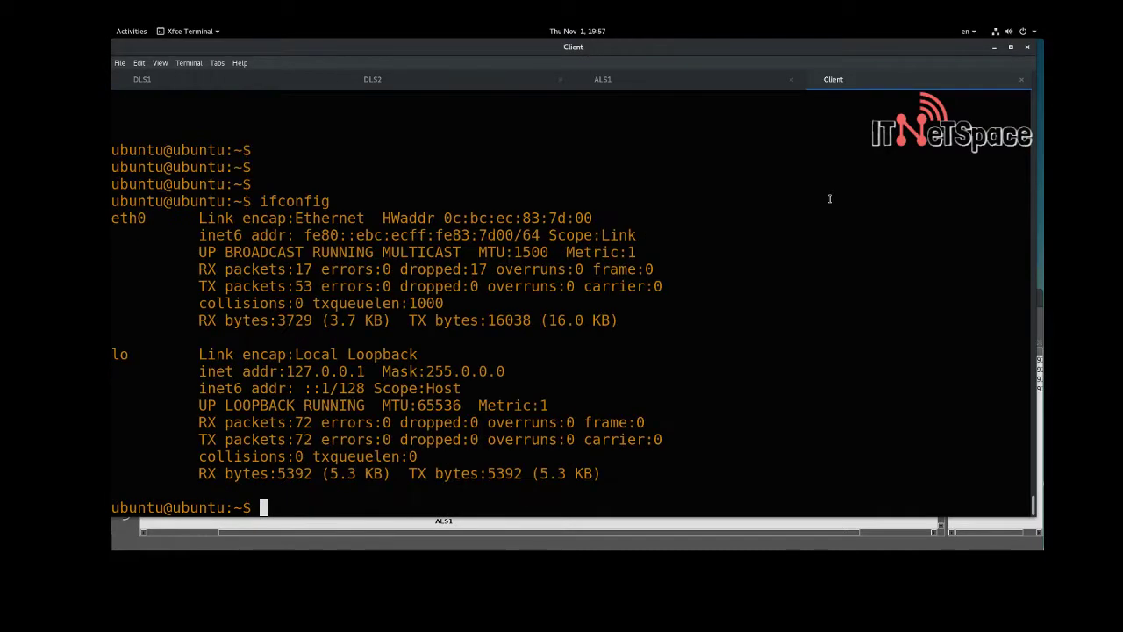
key(Return)
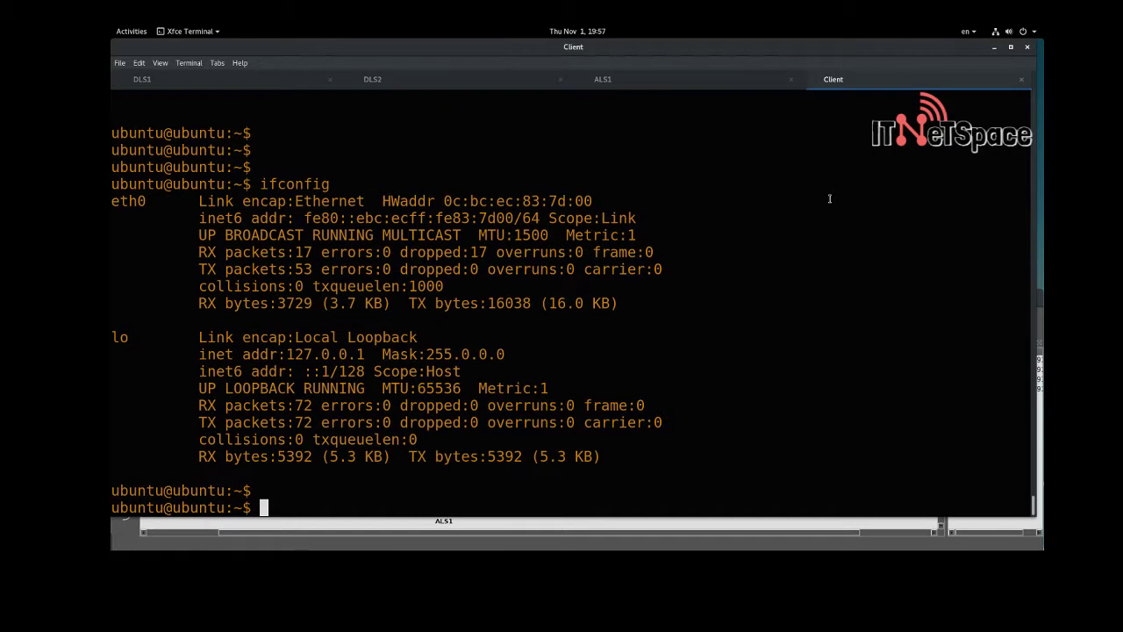
key(Return)
key(Return)
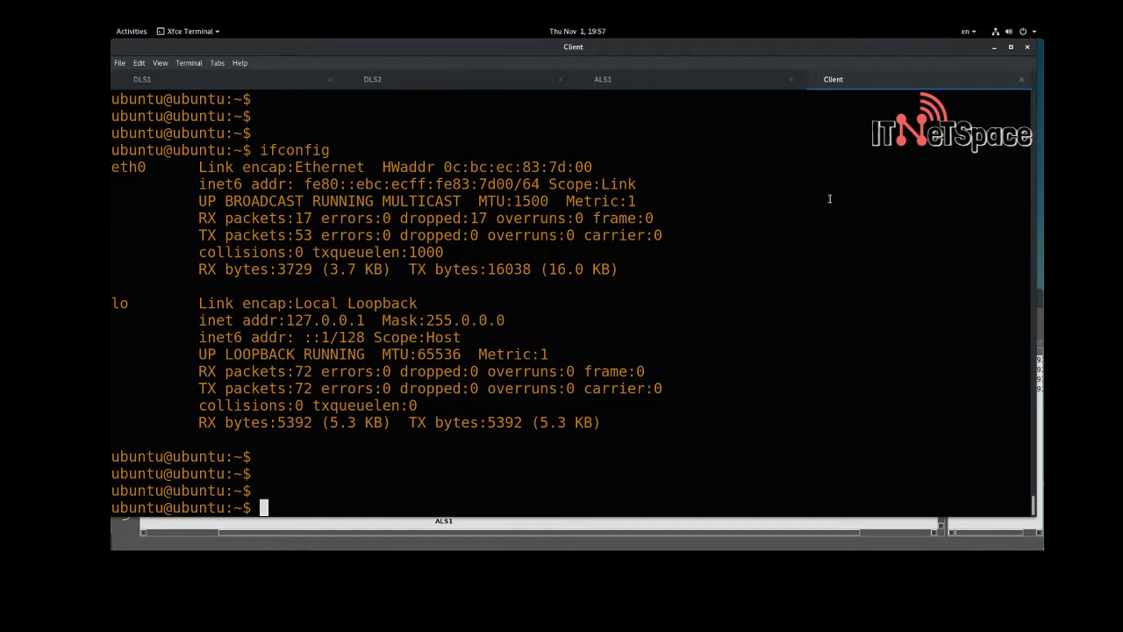
- Restart networking on the client with sudo /etc/init.d/networking restart
text(suod)
key(BackSpace)
key(BackSpace)
key(BackSpace)
text(do /wt)
key(BackSpace)
key(BackSpace)
text(etc/i)
text(nit)
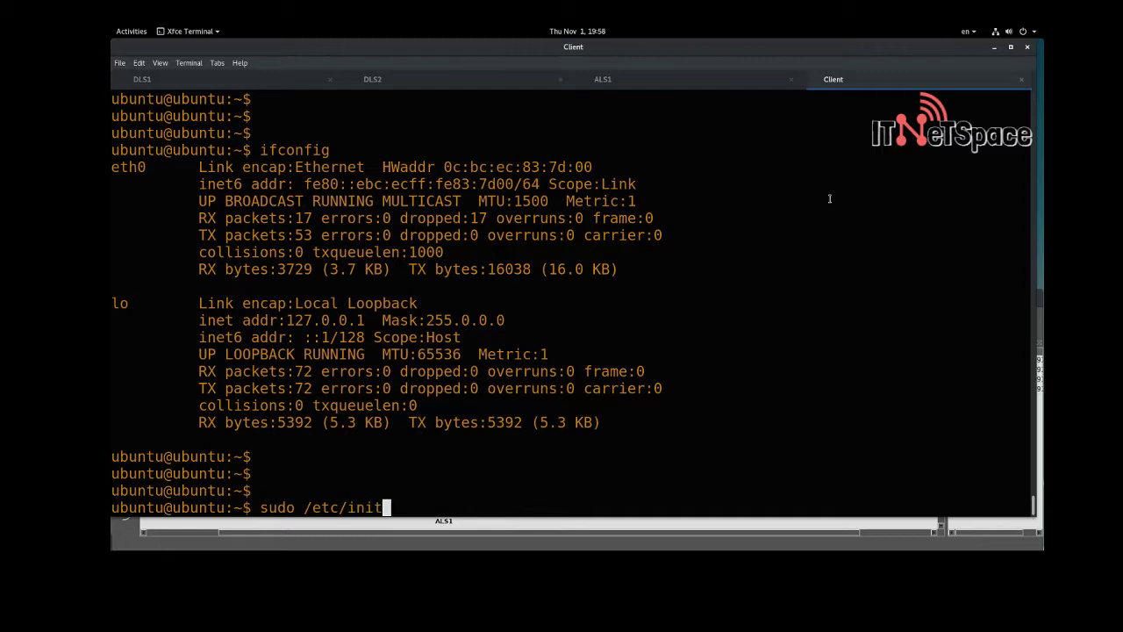
text(.d/net)
key(Tab)
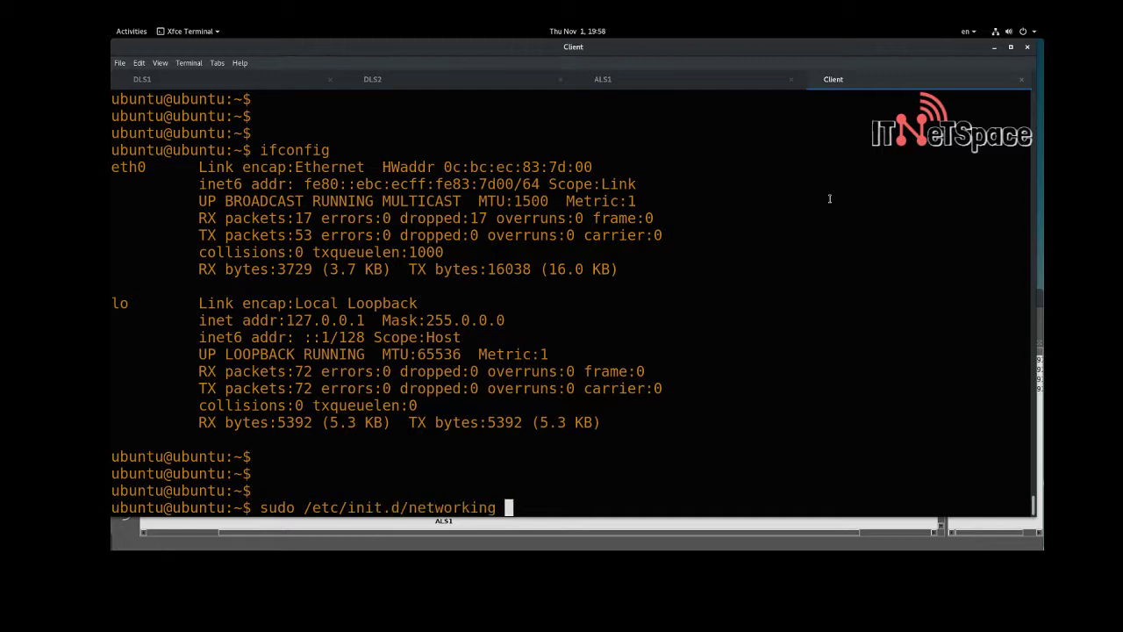
text(restart)
key(Return)
- Attempt to take eth0 down, correcting the mistyped ifconfig eth0 down command
key(Return)
key(Return)
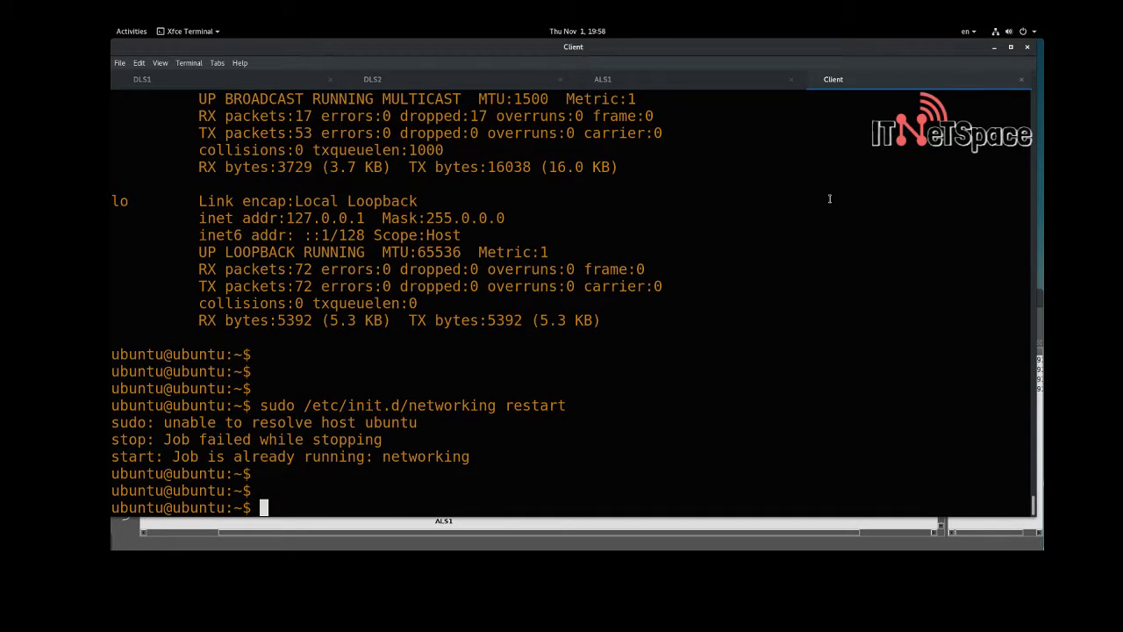
text(ifconfig)
key(Return)
key(Return)
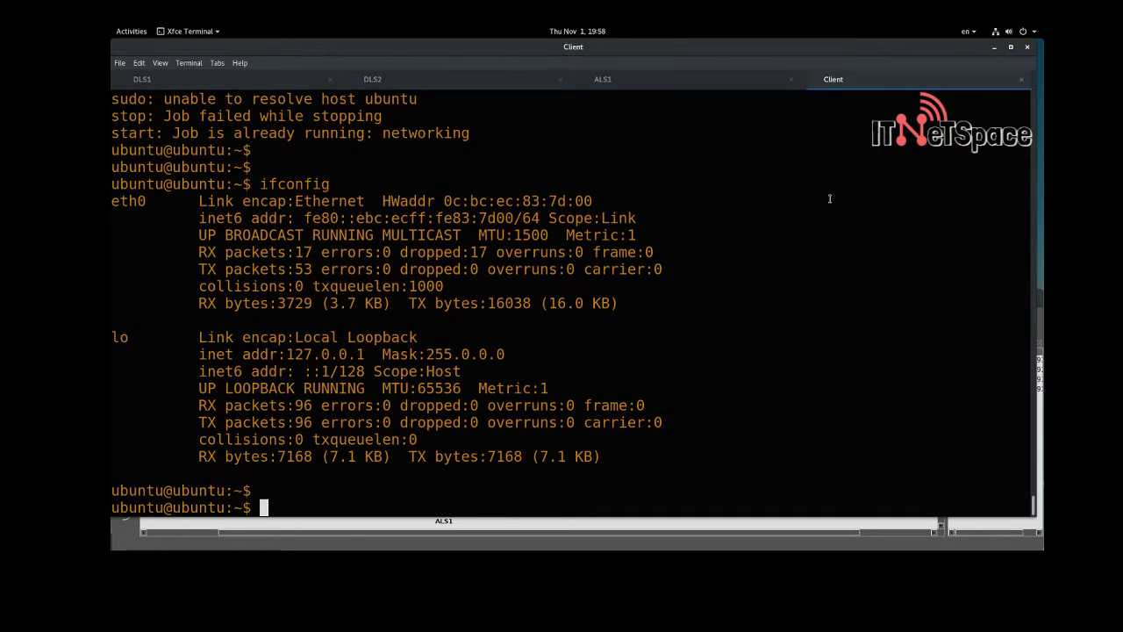
text(ifcofnig eth0 down)
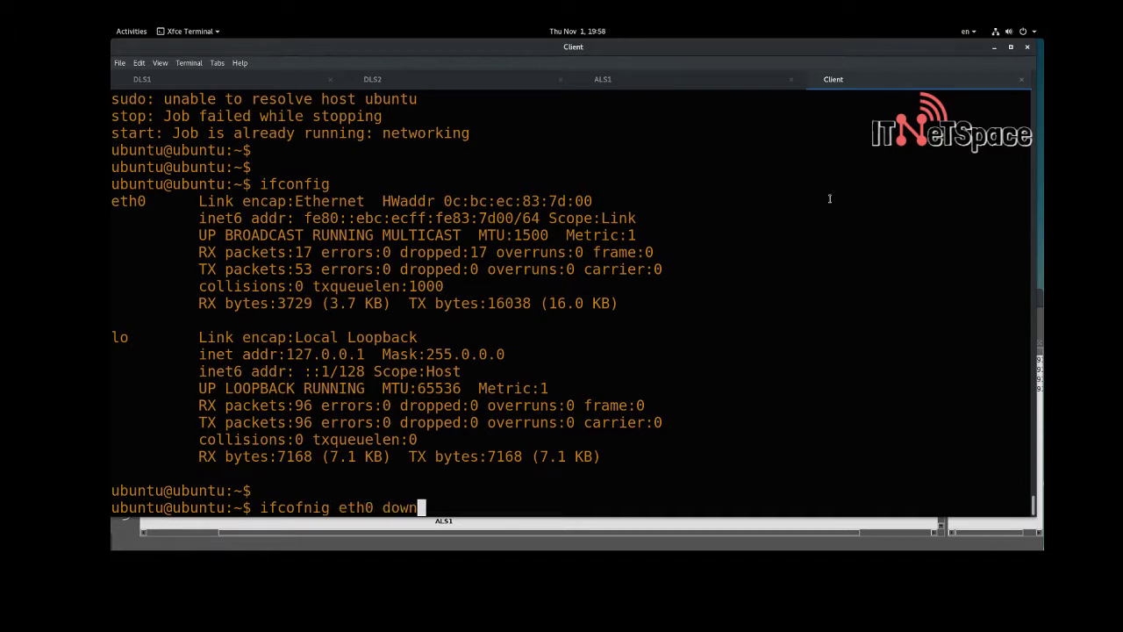
key(BackSpace)
key(BackSpace)
key(BackSpace)
text(own)
key(Return)
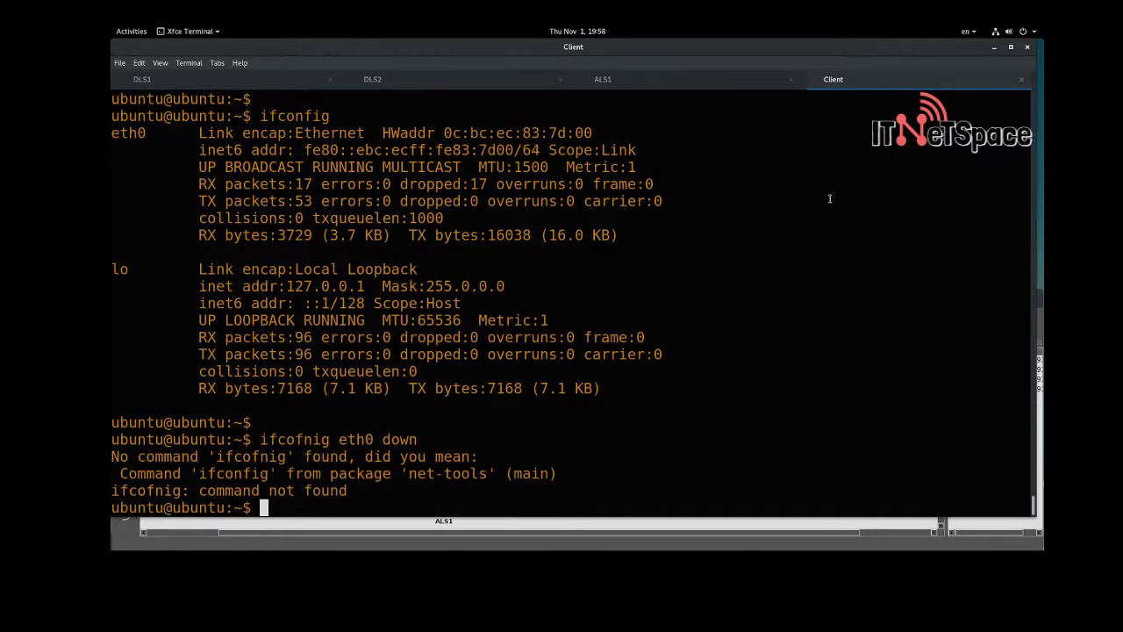
key(Up)
key(BackSpace)
key(BackSpace)
key(BackSpace)
key(BackSpace)
text(o)
key(BackSpace)
text(down)
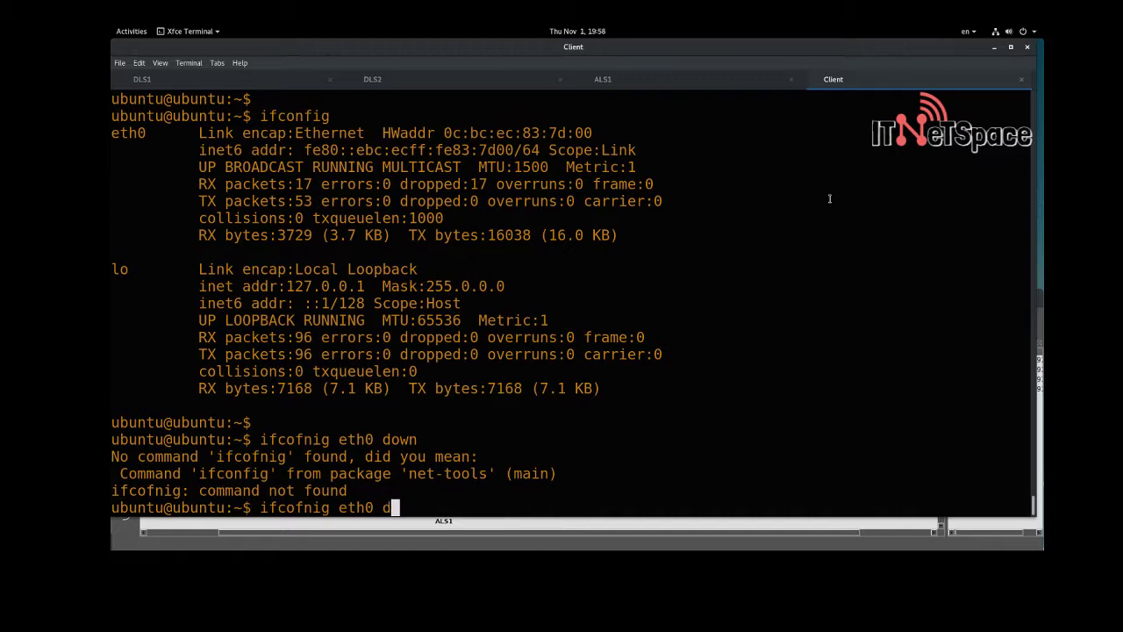
key(Return)
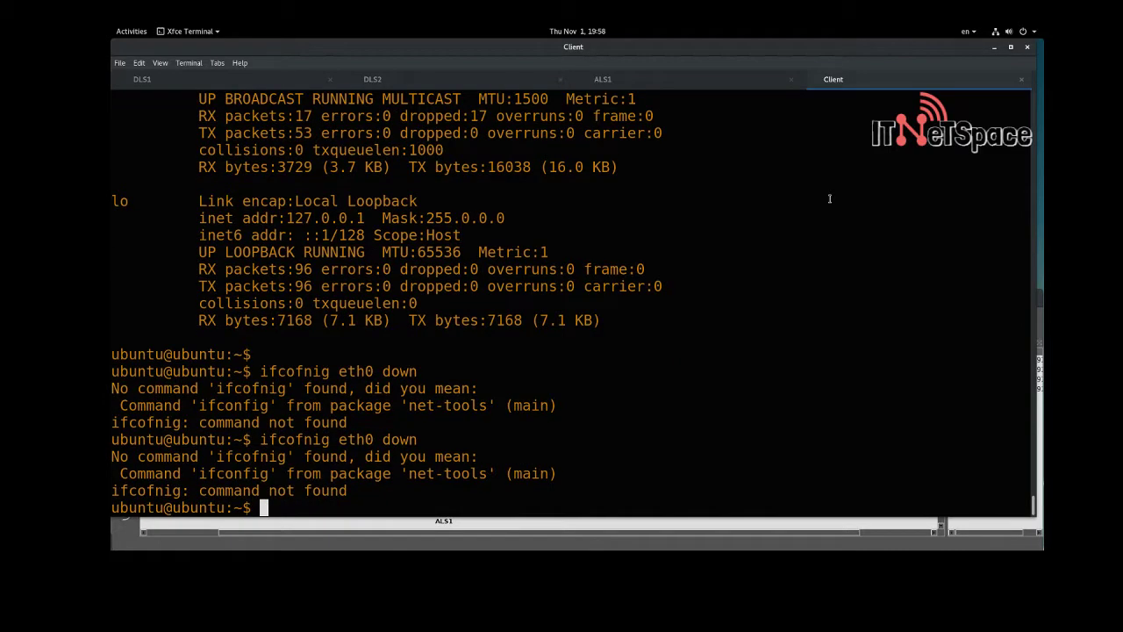
key(Return)
key(Return)
- Take eth0 down with sudo ifconfig eth0 down
text(ifconfi)
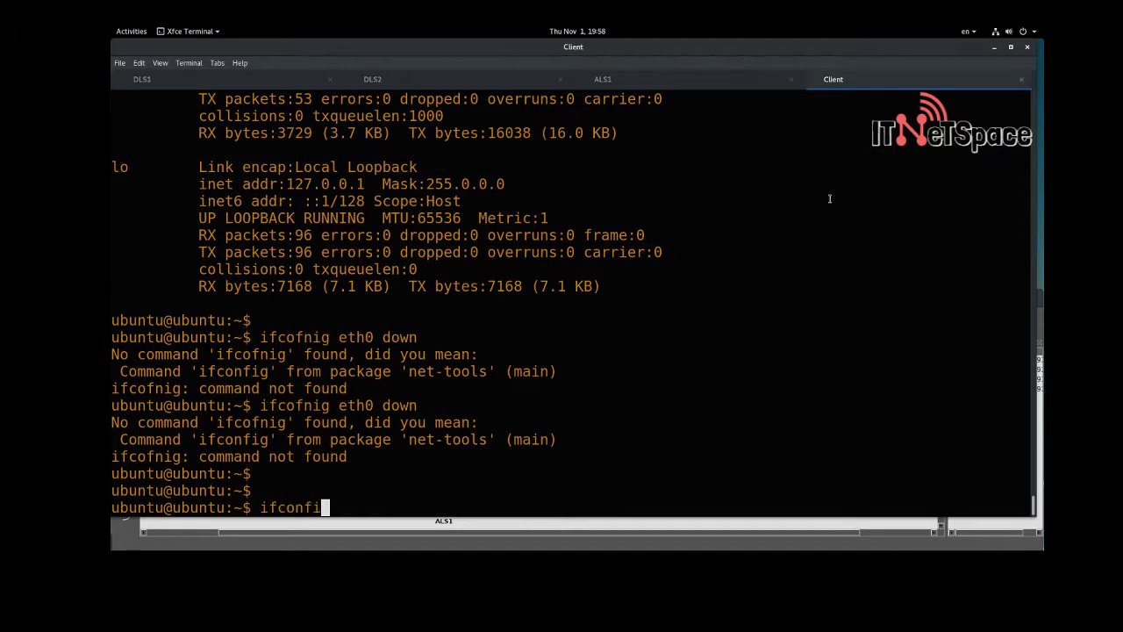
text(g eth0 down)
key(Return)
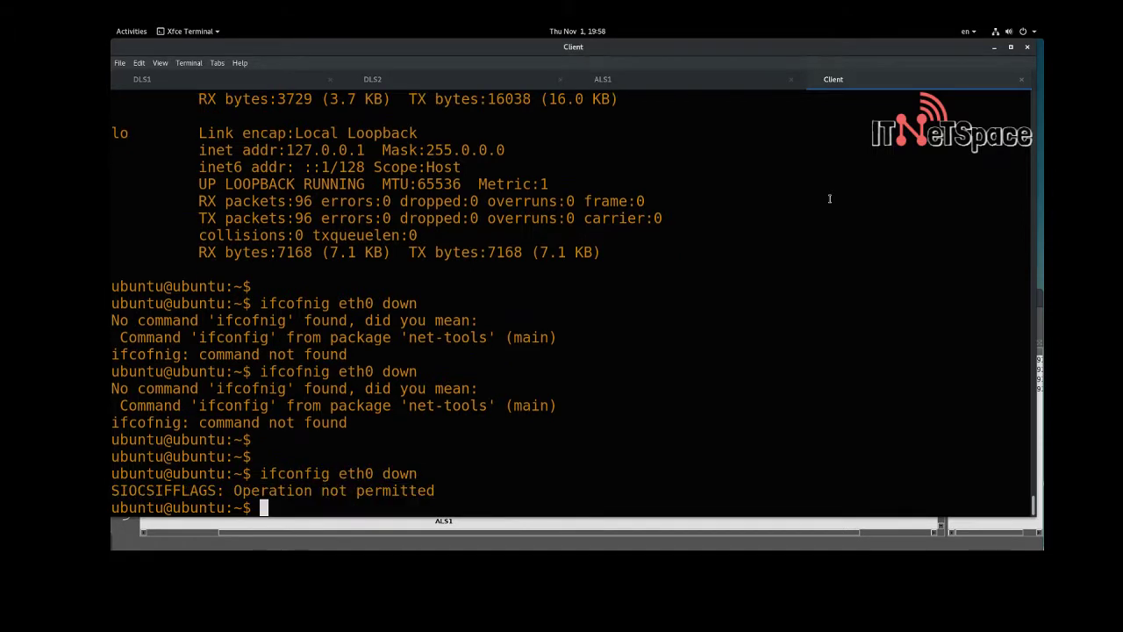
key(Return)
key(Return)
key(Up)
key(Home)
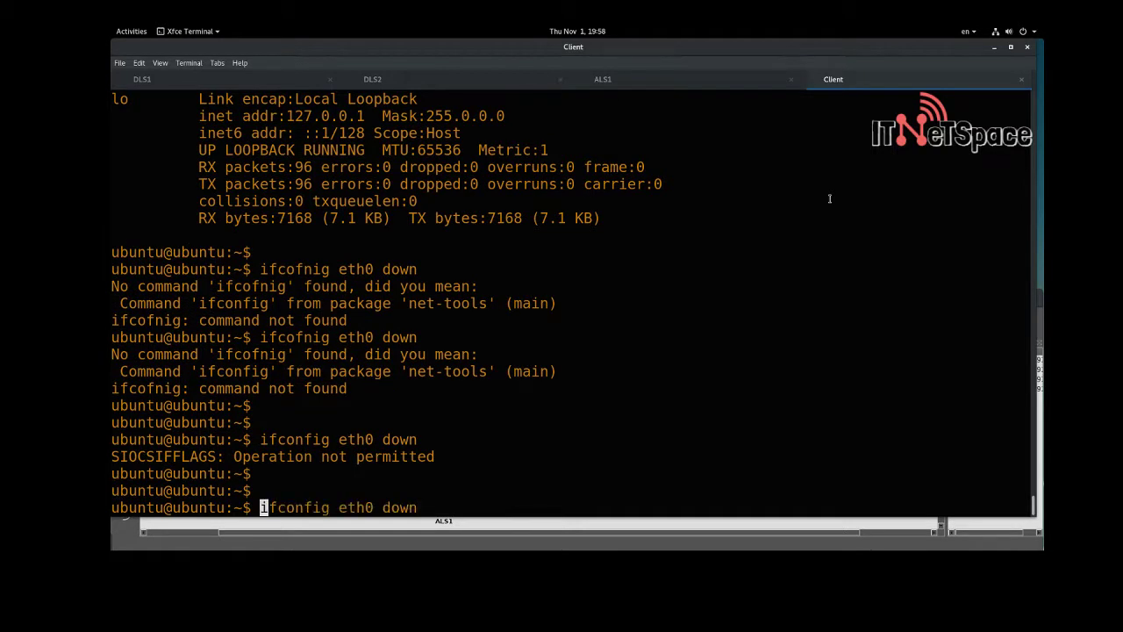
text(sudo)
key(Return)
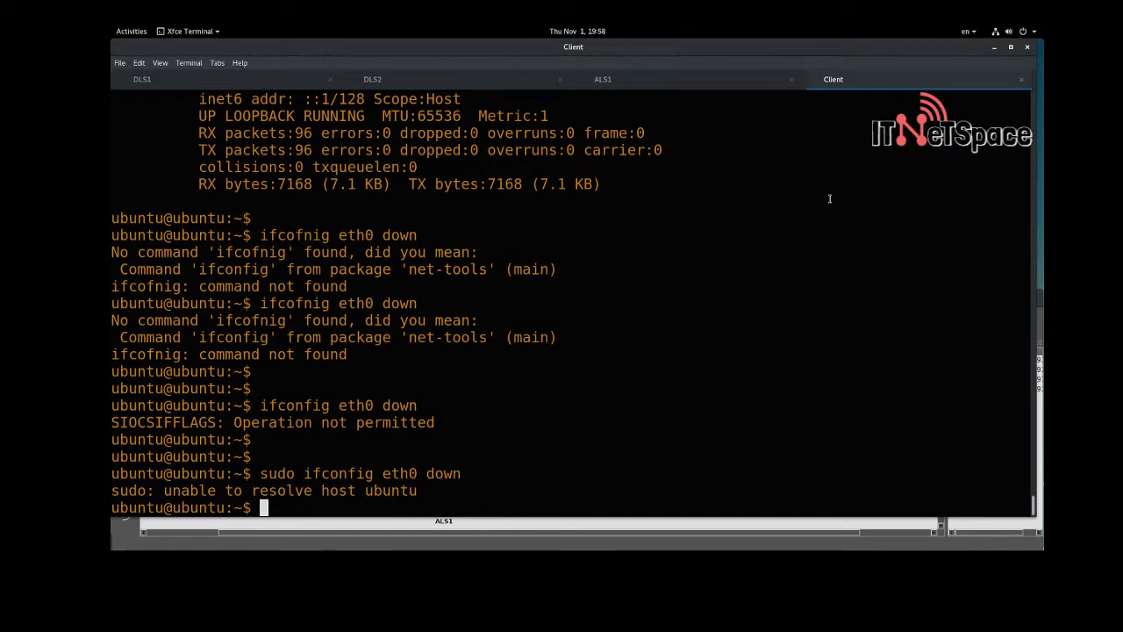
- Run ifconfig to confirm only the lo interface remains listed
key(Up)
key(Up)
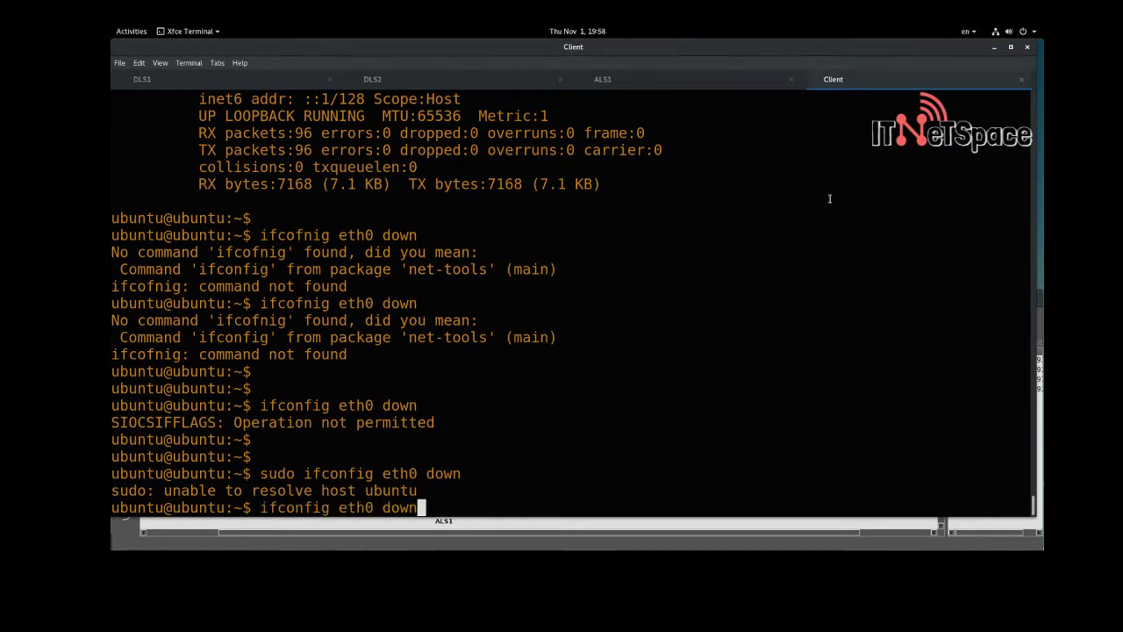
key(BackSpace)
key(BackSpace)
key(BackSpace)
key(BackSpace)
key(BackSpace)
key(BackSpace)
key(BackSpace)
key(BackSpace)
key(BackSpace)
key(BackSpace)
key(BackSpace)
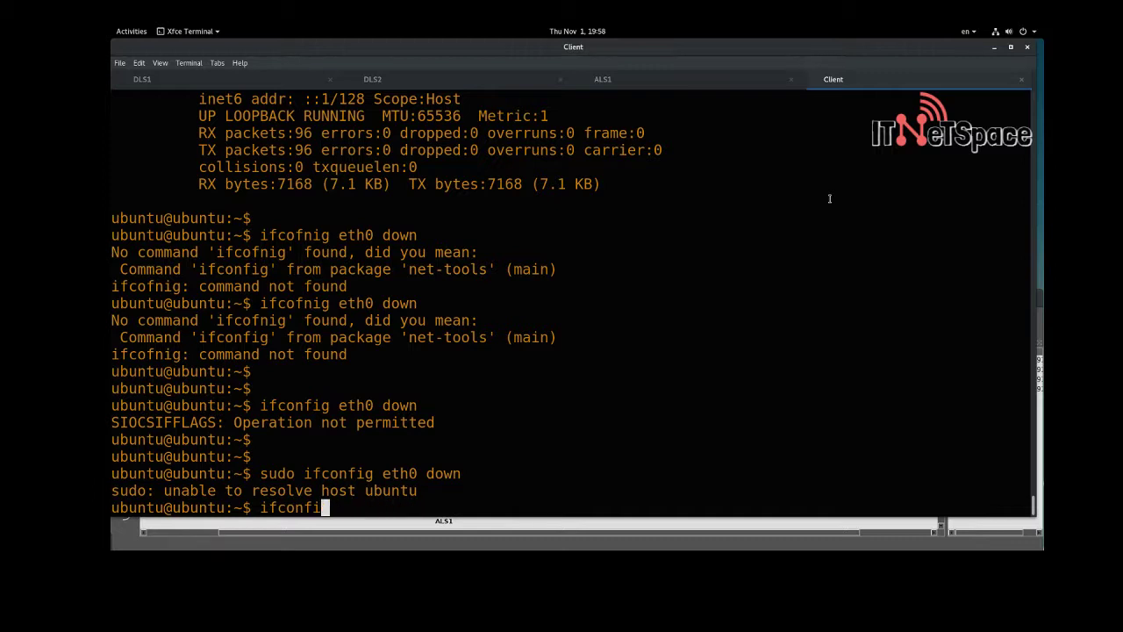
key(Return)
key(Up)
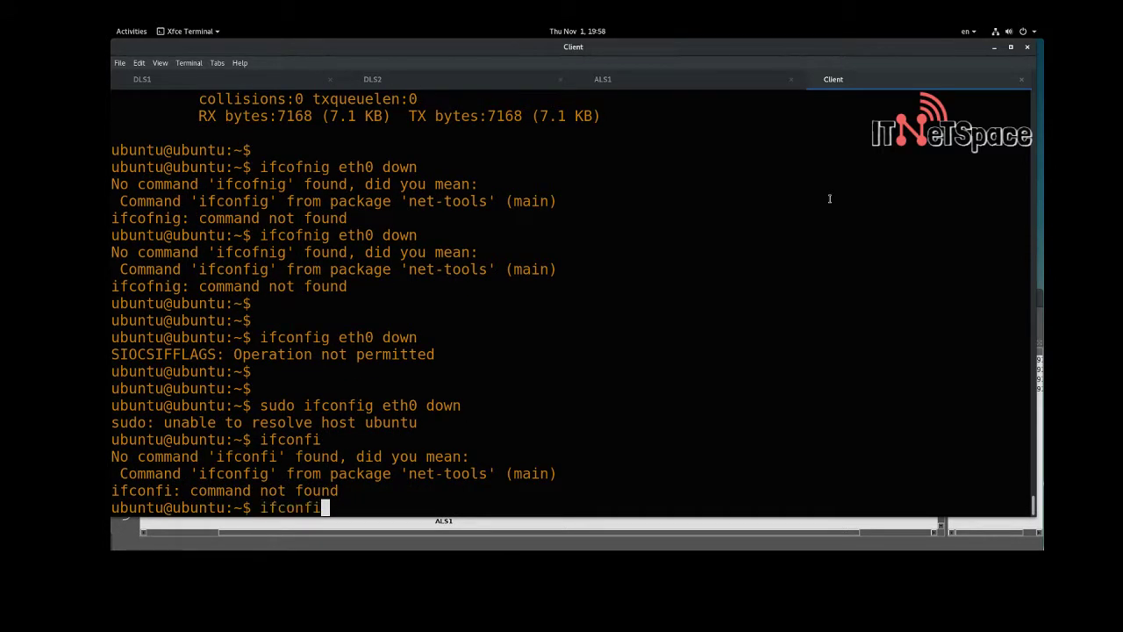
text(g)
key(Return)
- Bring eth0 back up with sudo ifconfig eth0 up and check it with ifconfig
key(Return)
key(Return)
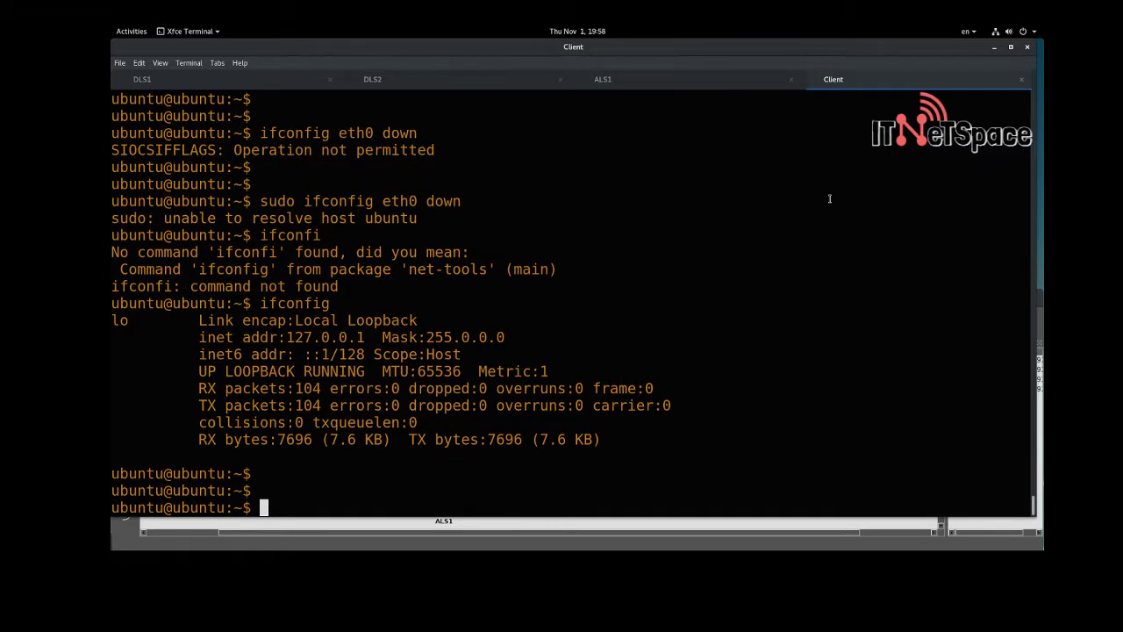
key(Up)
key(Up)
key(Up)
key(BackSpace)
key(BackSpace)
key(BackSpace)
key(BackSpace)
text(up)
key(Return)
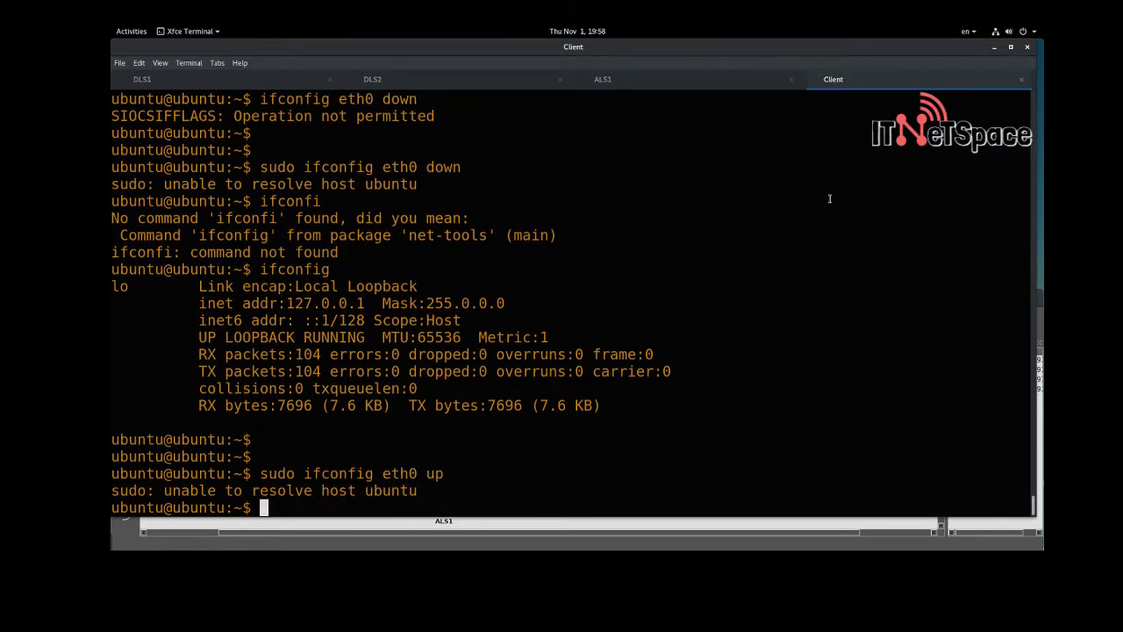
key(Return)
key(Return)
text(ifcon)
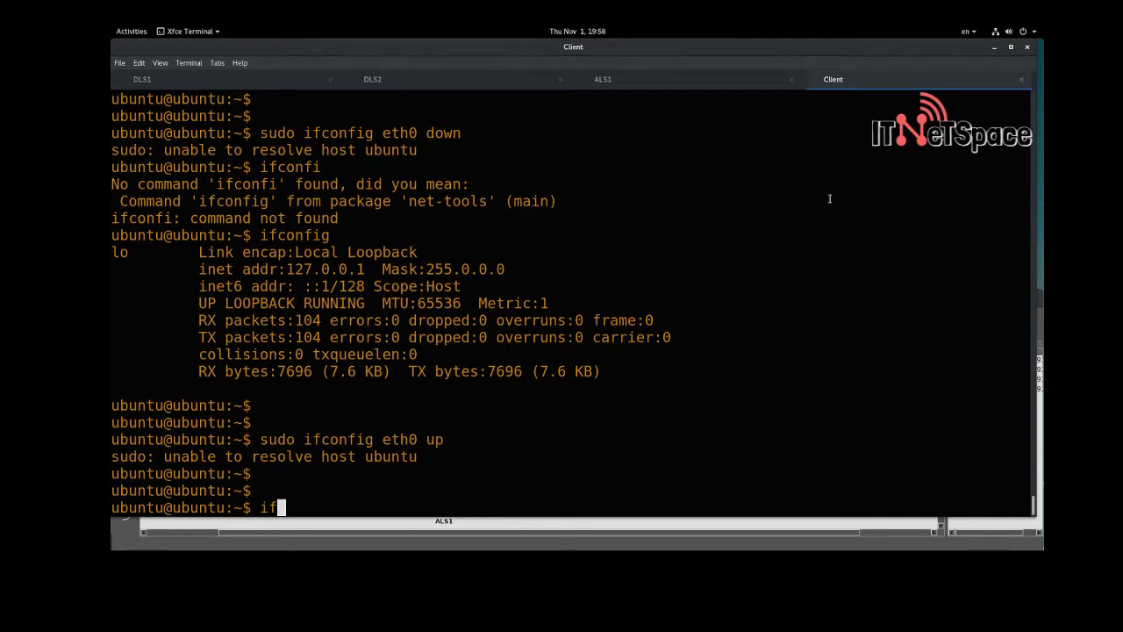
text(fig)
key(Return)
key(Return)
key(Return)
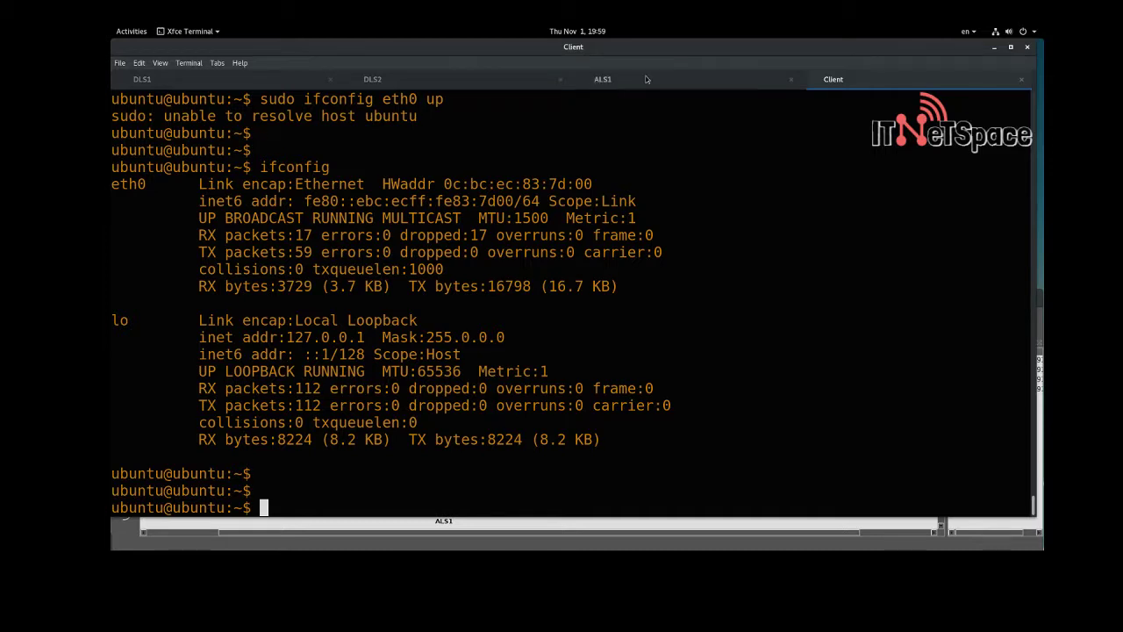
key(ctrl+Page_Up)
- Show ALS1's VLAN summary, highlighting Et0/1 in VLAN 100, and review the topology
key(Return)
key(Return)
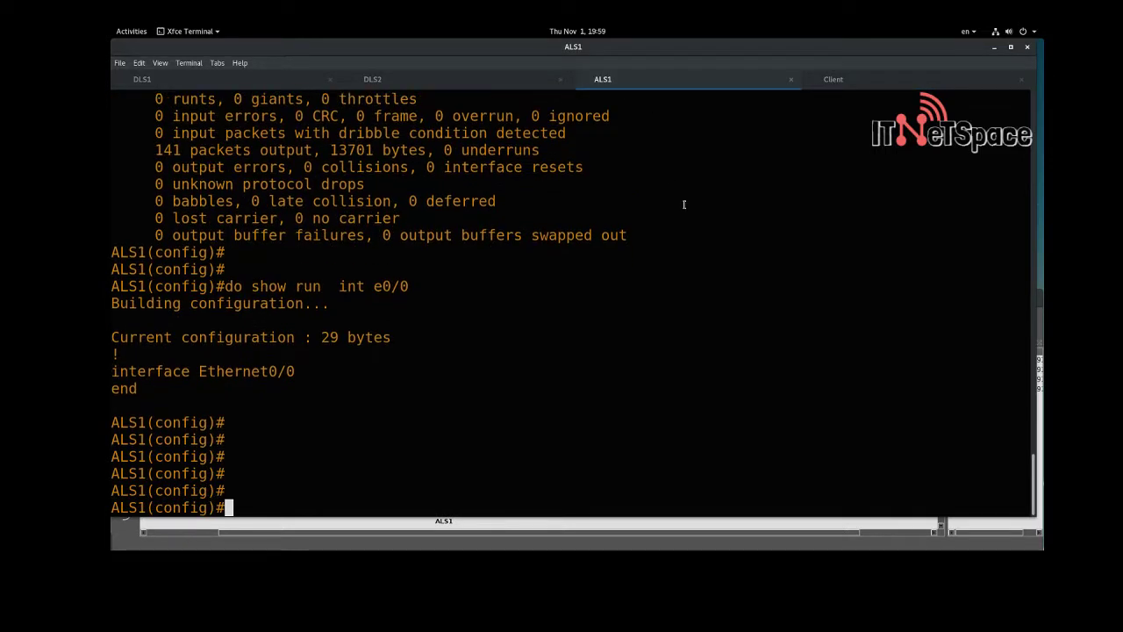
text(do show vlanb)
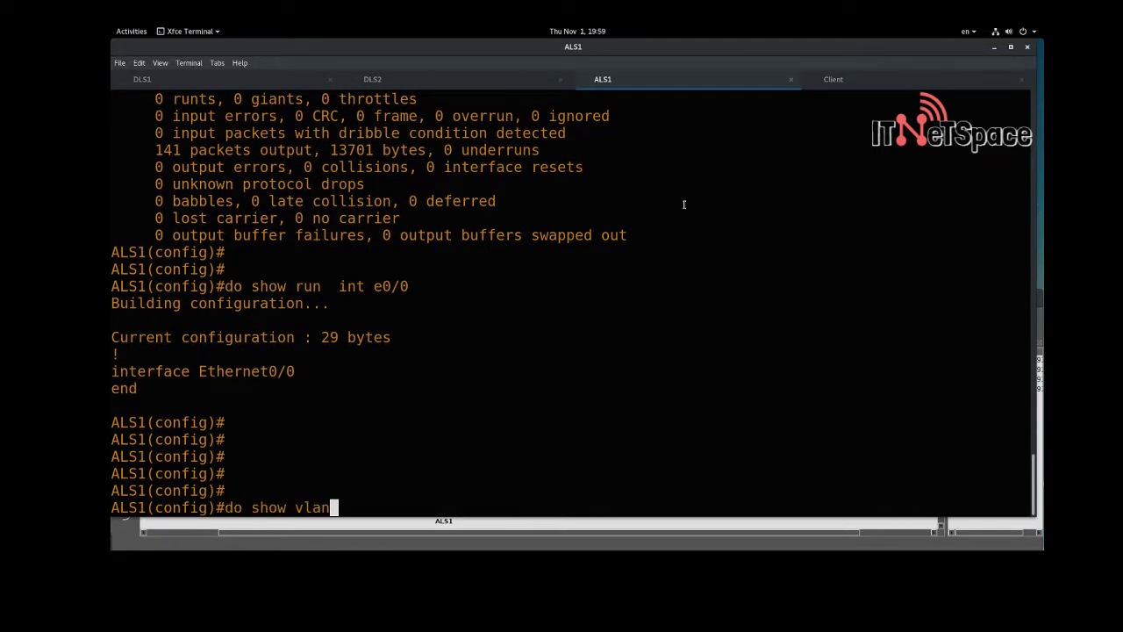
key(BackSpace)
key(BackSpace)
text(brie)
key(Return)
key(Return)
key(Return)
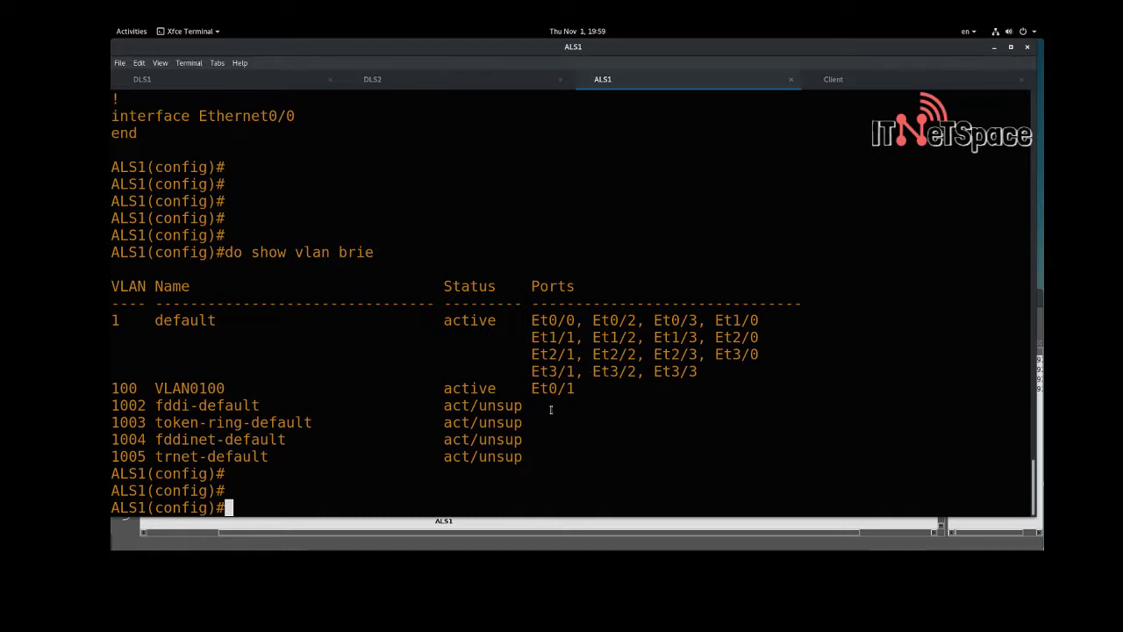
drag(580, 387, 525, 387)
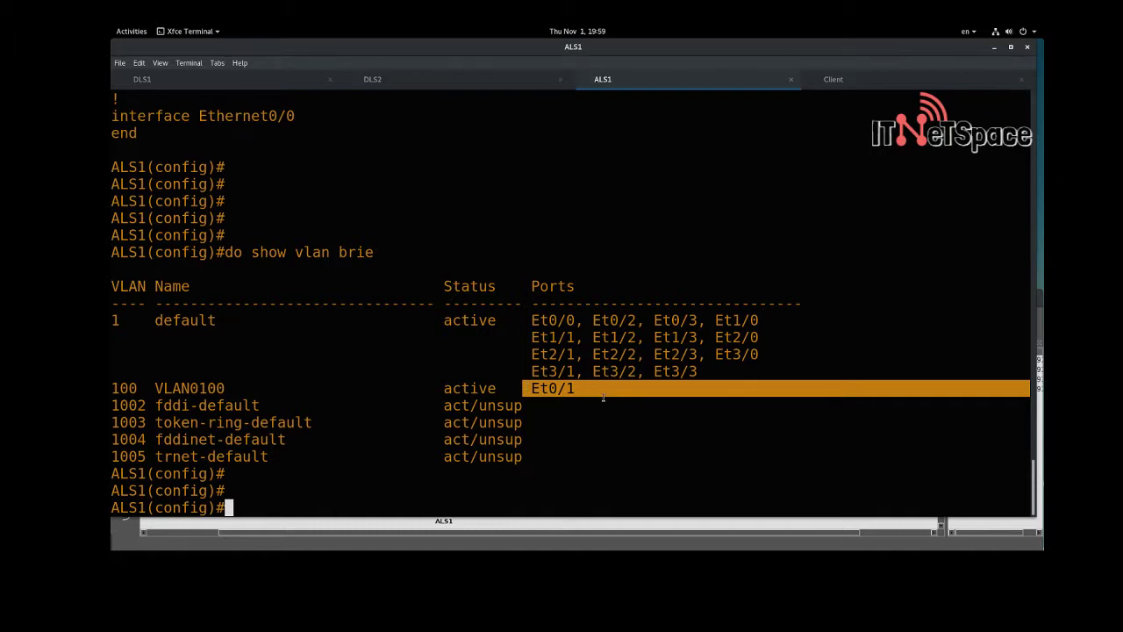
mouse_move(111, 28)
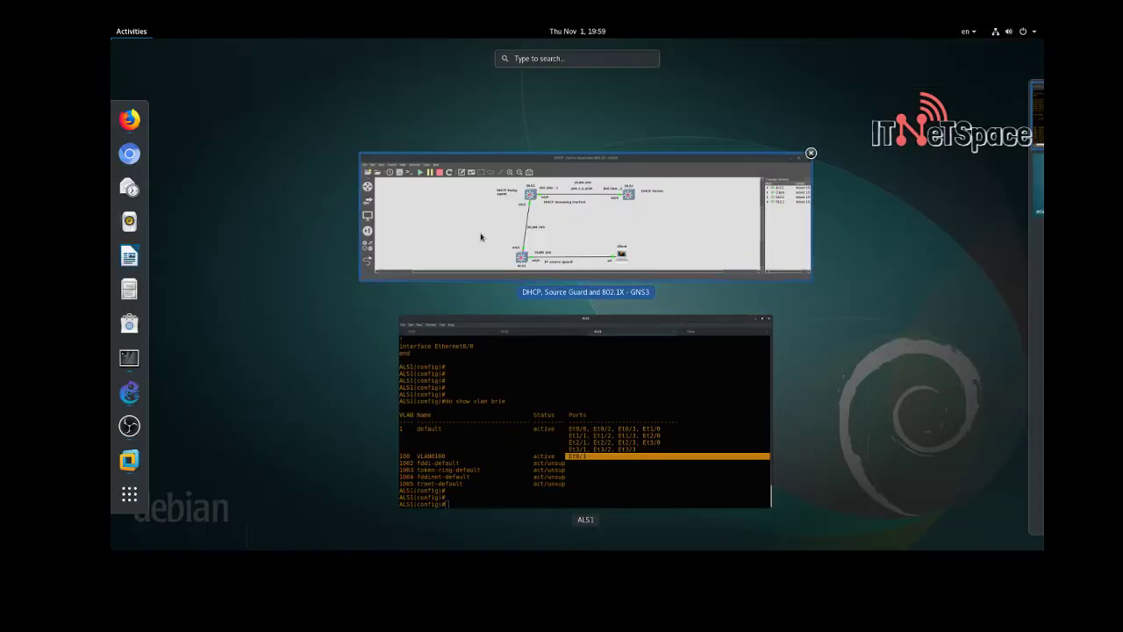
click(681, 226)
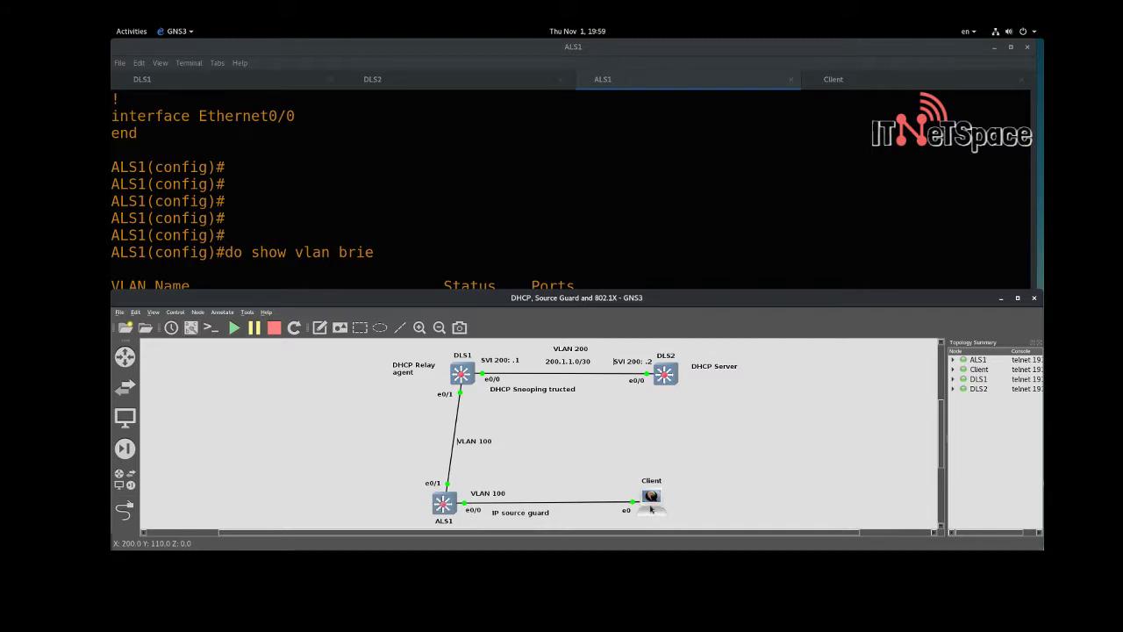
click(430, 191)
- Make ALS1's Ethernet0/0 an access port in VLAN 100, then exit the interface
key(Return)
key(Return)
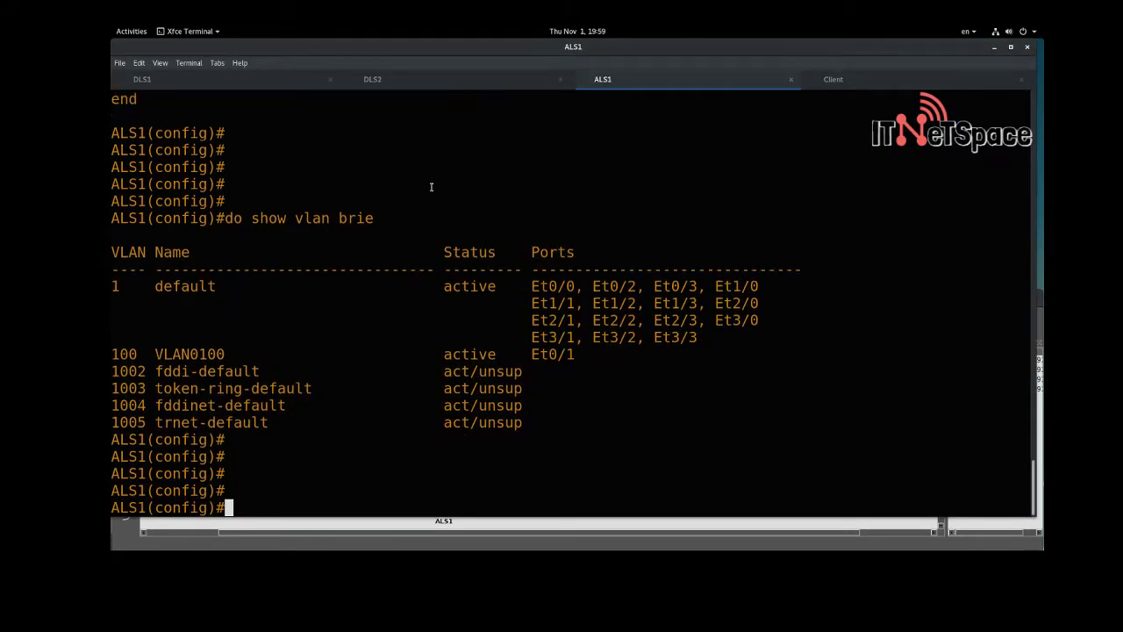
text(int e 0/0)
key(Return)
text(sw)
key(Tab)
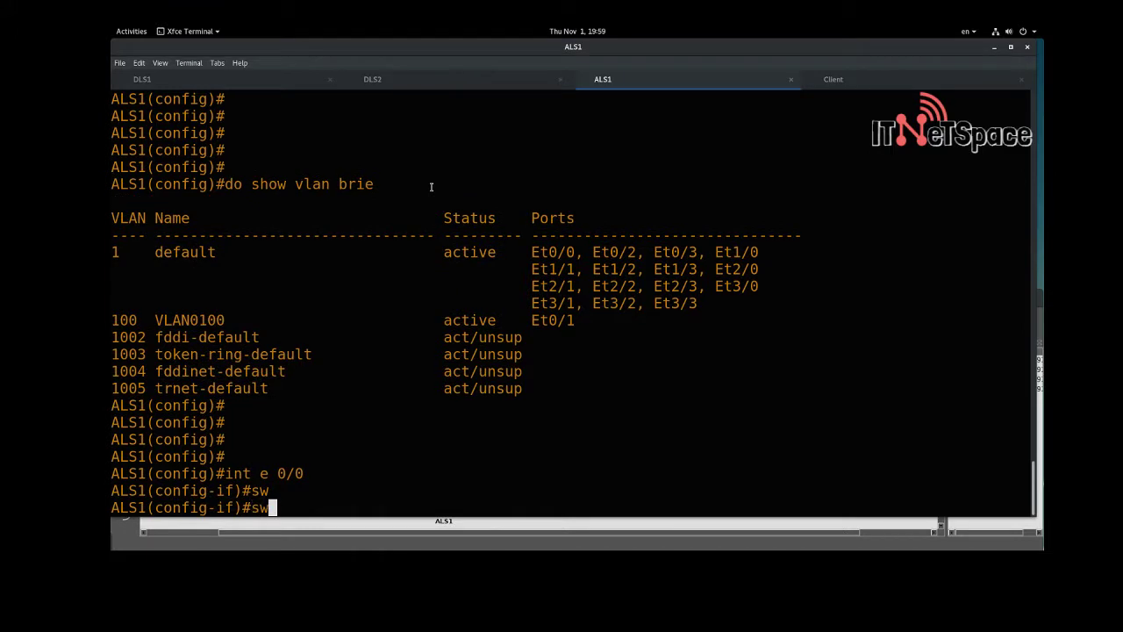
text(mod acc)
key(Return)
text(sw acc vl 100)
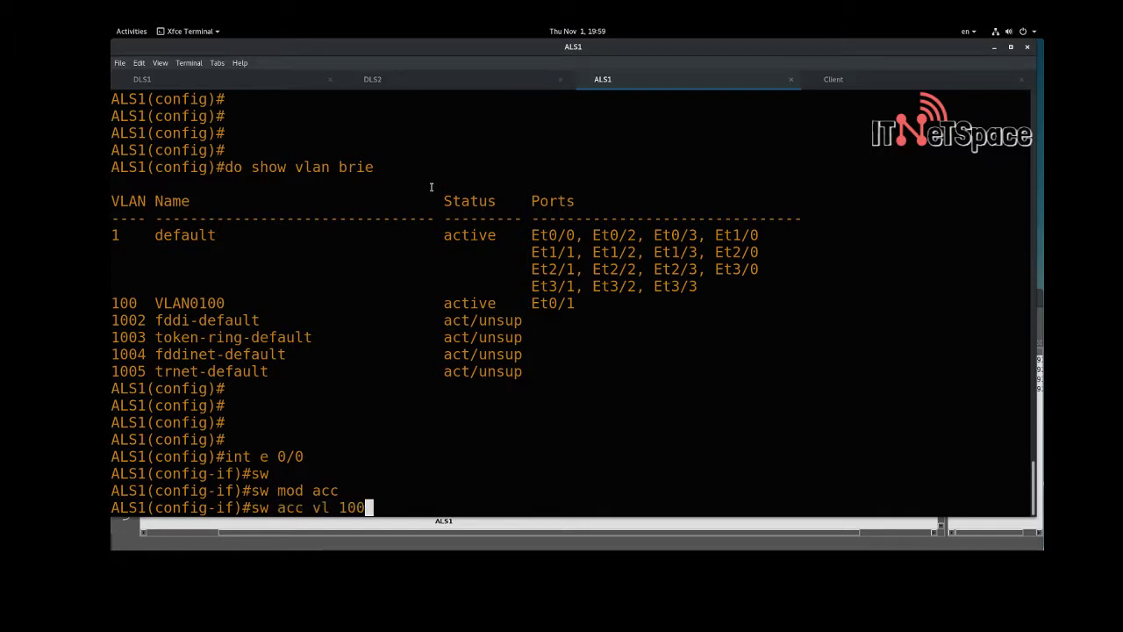
key(Return)
key(Return)
text(exit)
key(Return)
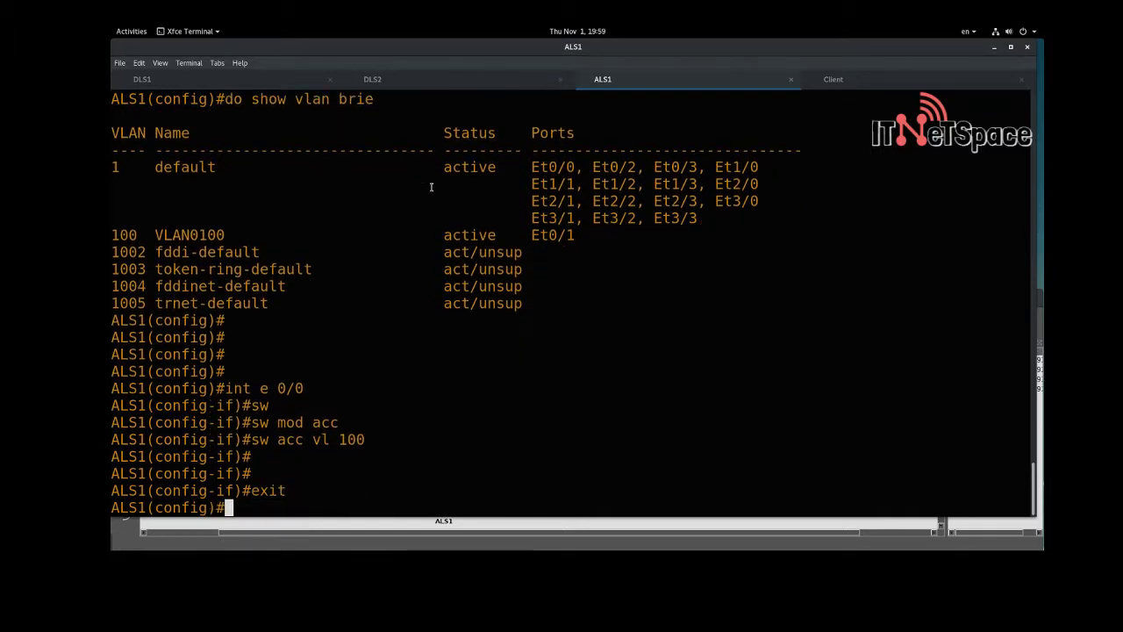
key(Return)
key(Return)
key(Return)
key(Return)
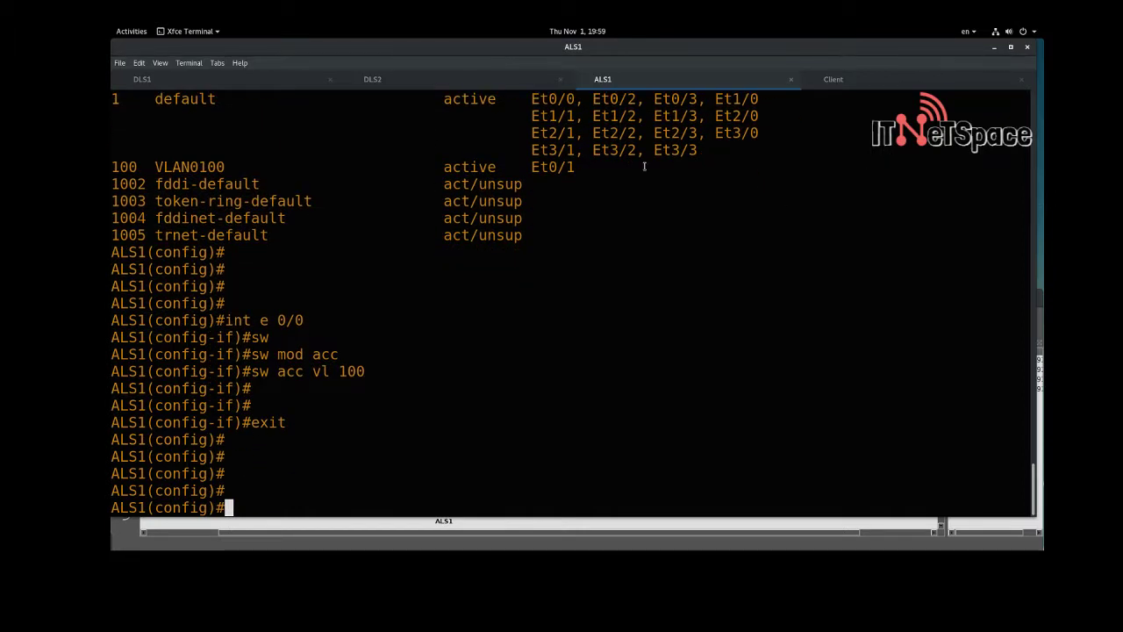
- Run debug ip dhcp server events on the DLS2 console
click(889, 78)
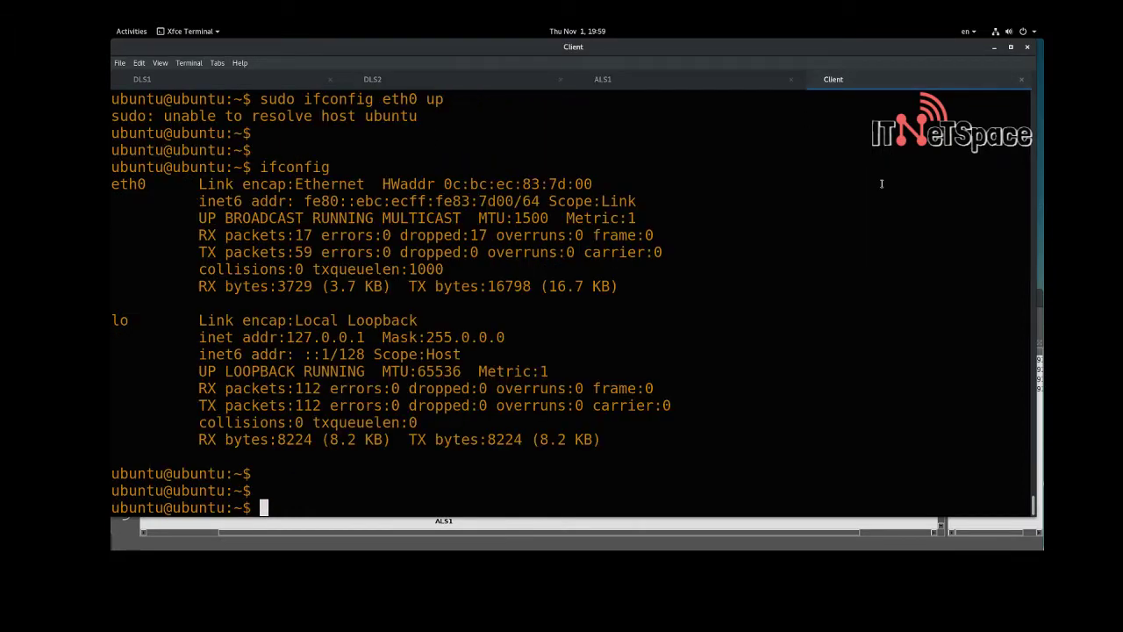
click(417, 79)
key(Return)
key(Return)
text(de)
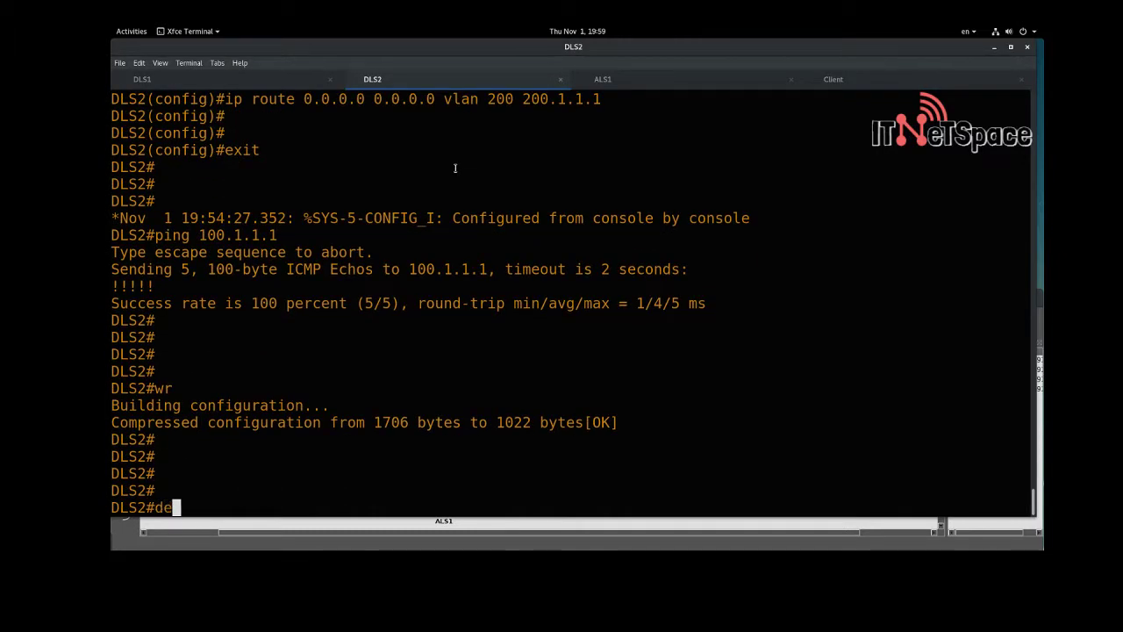
text(bug ip dhcp)
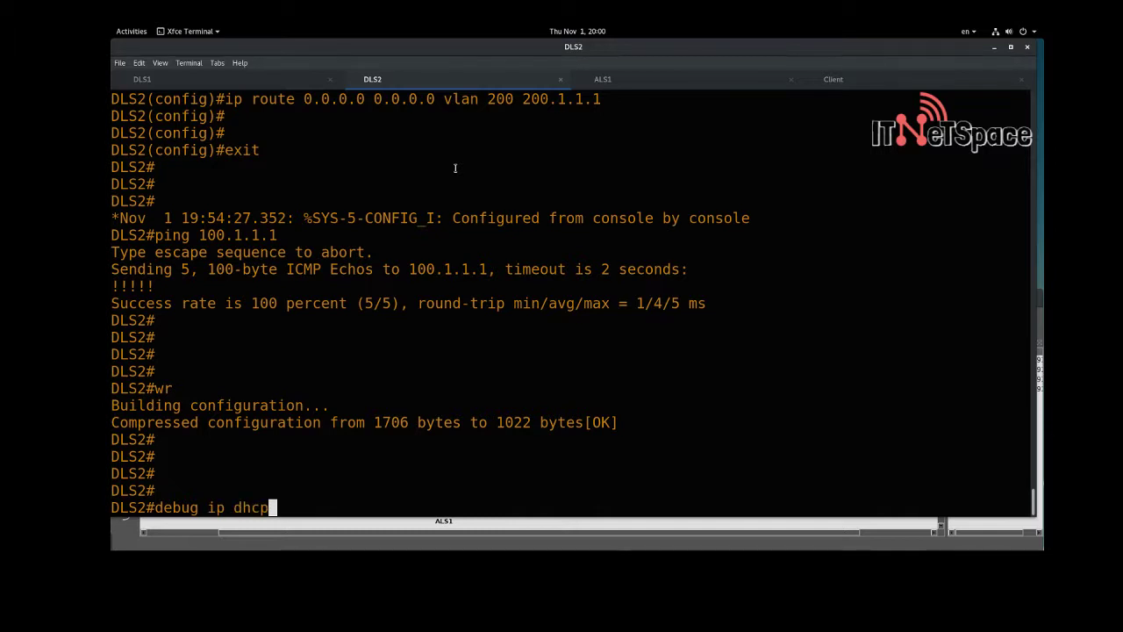
text( server  events)
key(Return)
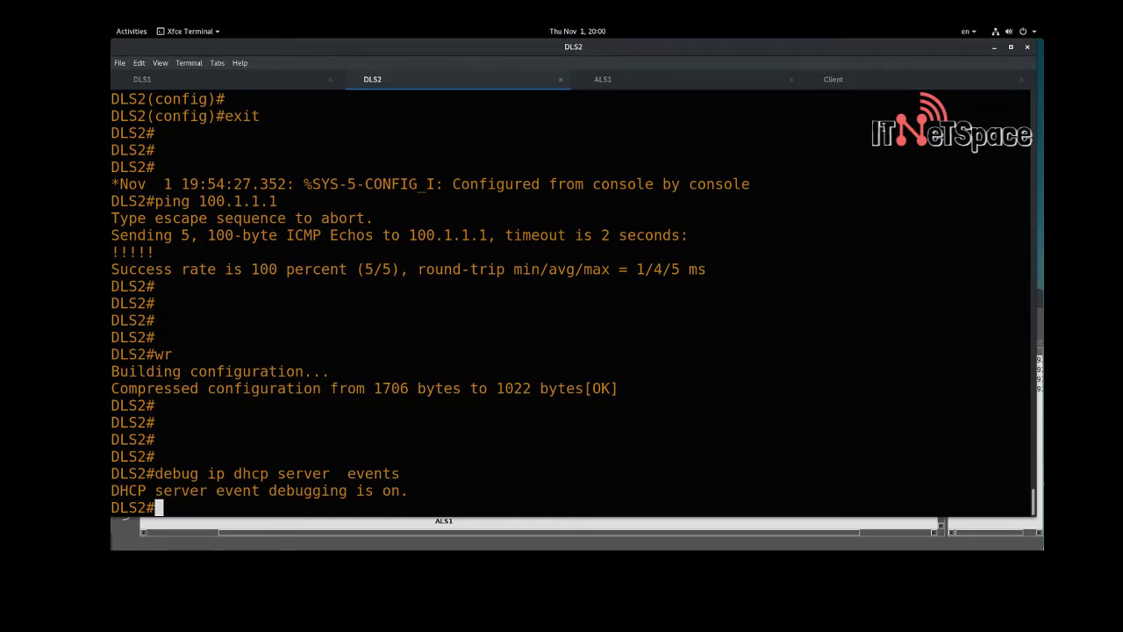
- Cycle the client's eth0 down and up from history and check it with ifconfig
click(833, 79)
key(Return)
key(Return)
key(Up)
key(Up)
key(Up)
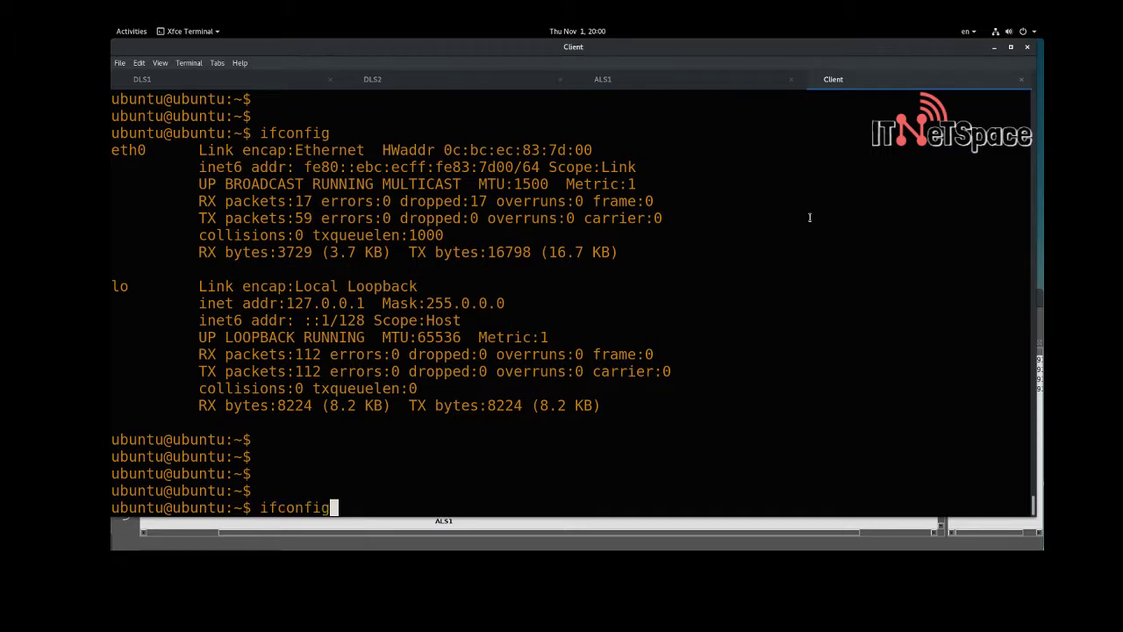
key(Up)
key(Return)
key(Up)
key(Up)
key(Up)
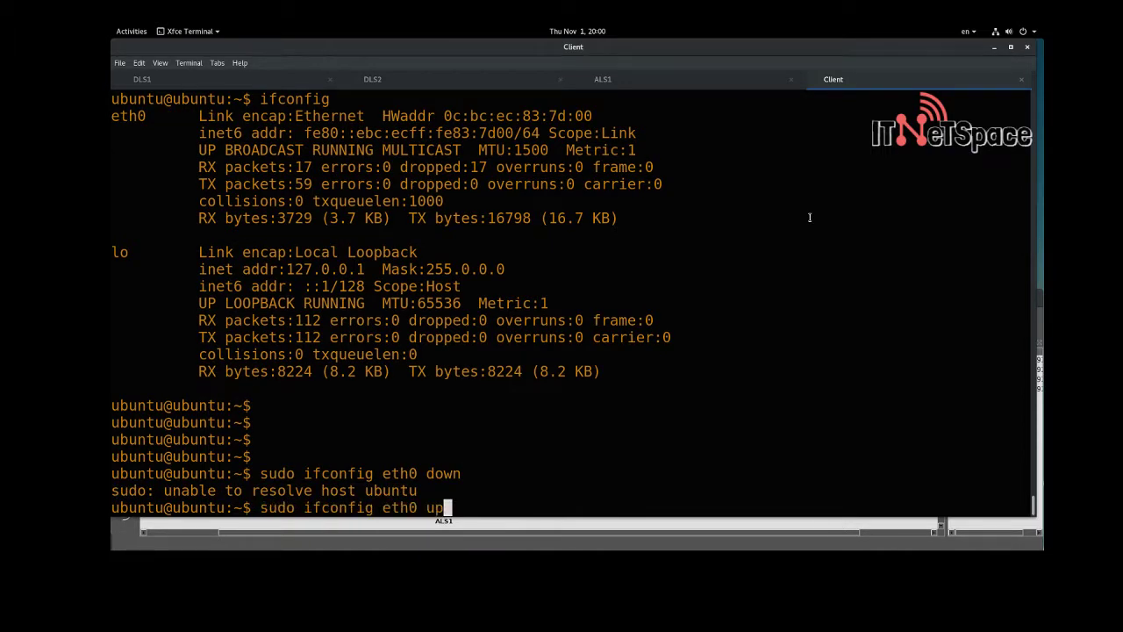
key(Return)
key(Return)
key(Return)
text(ifconfig)
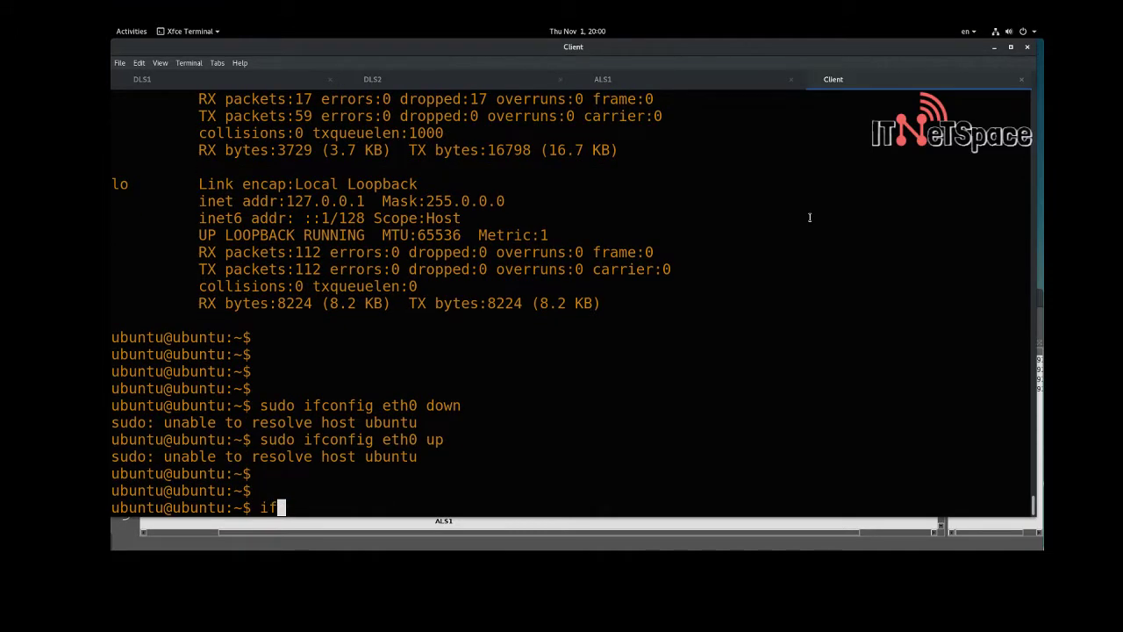
key(Return)
- Reboot the Ubuntu client with sudo reboot
key(Return)
key(Return)
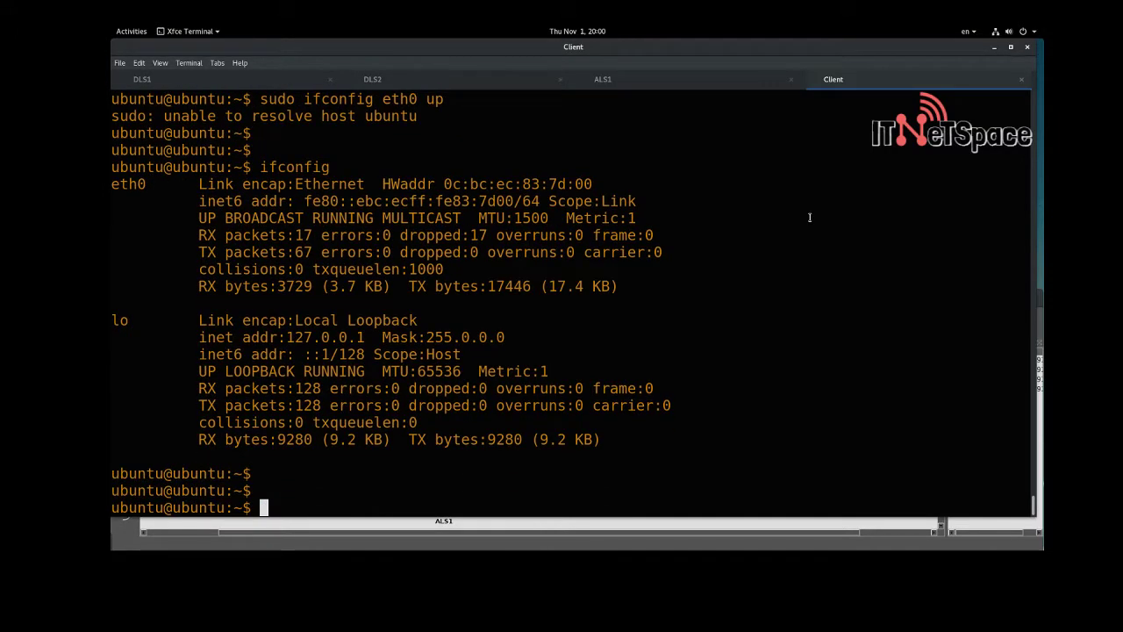
text(sudo reboot)
key(Return)
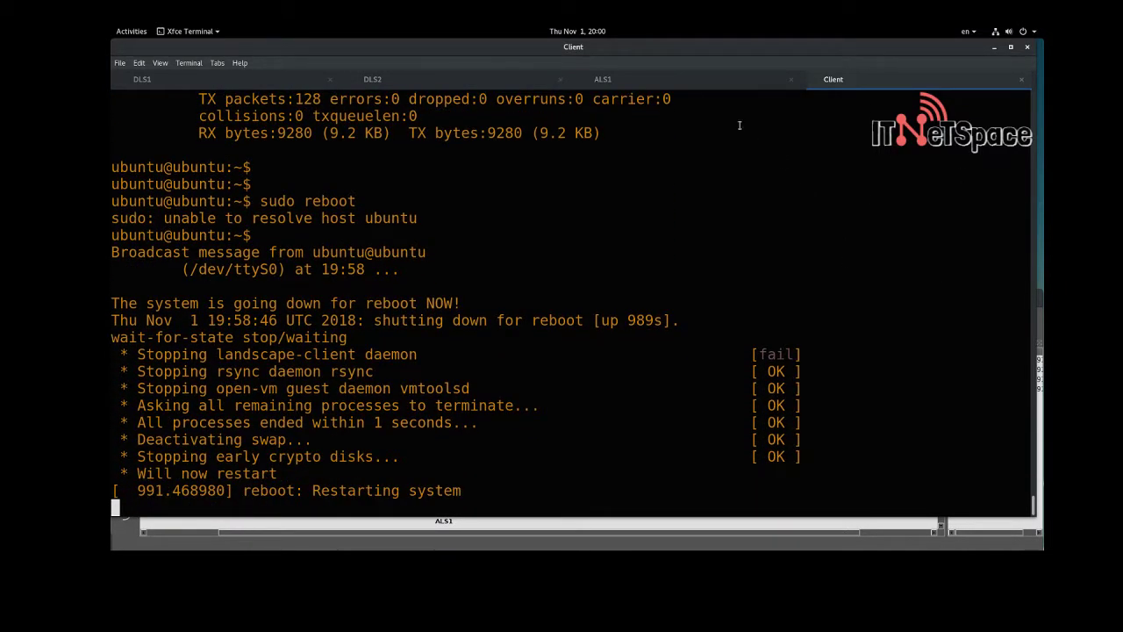
click(658, 87)
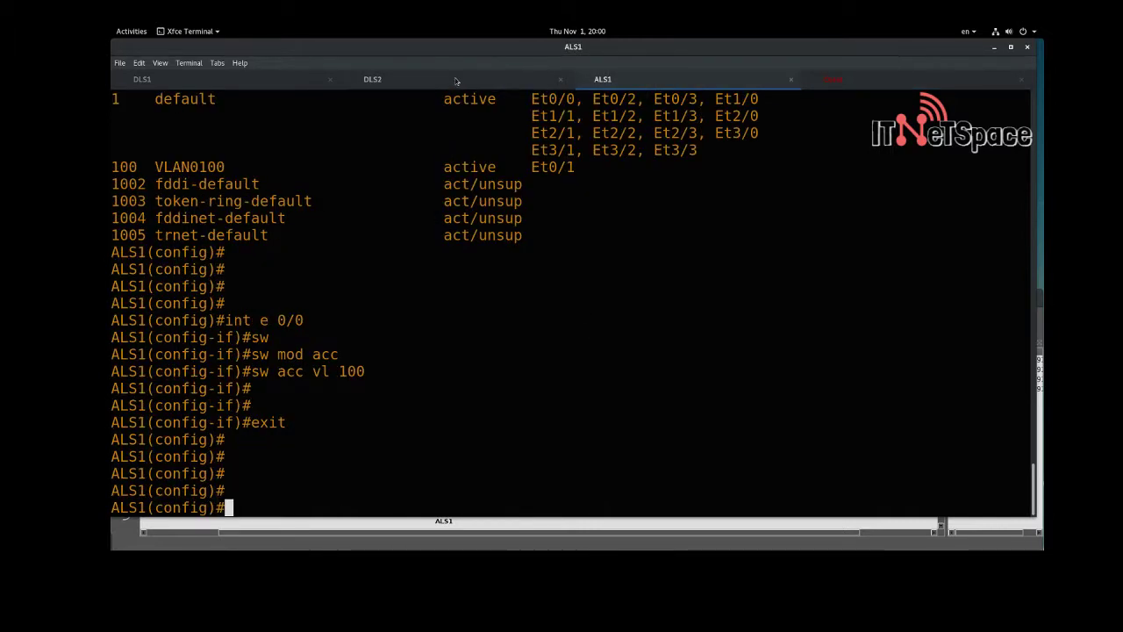
- Run do show vlan brie on DLS1, listing Et0/1 in VLAN 100 and Et0/0 in VLAN 200
click(279, 81)
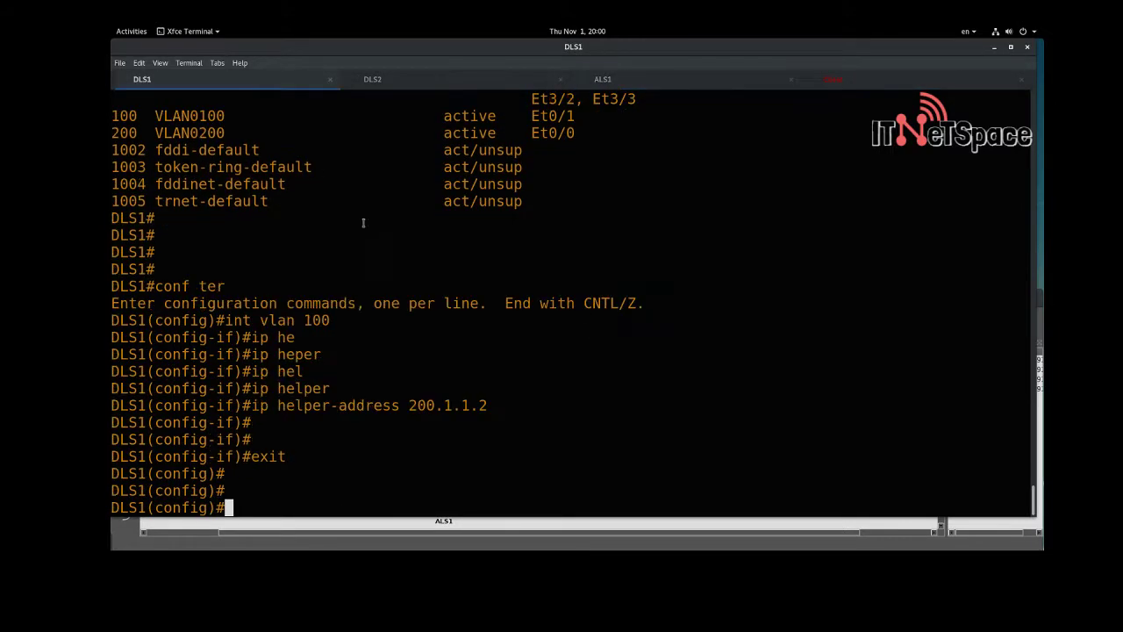
key(Return)
key(Return)
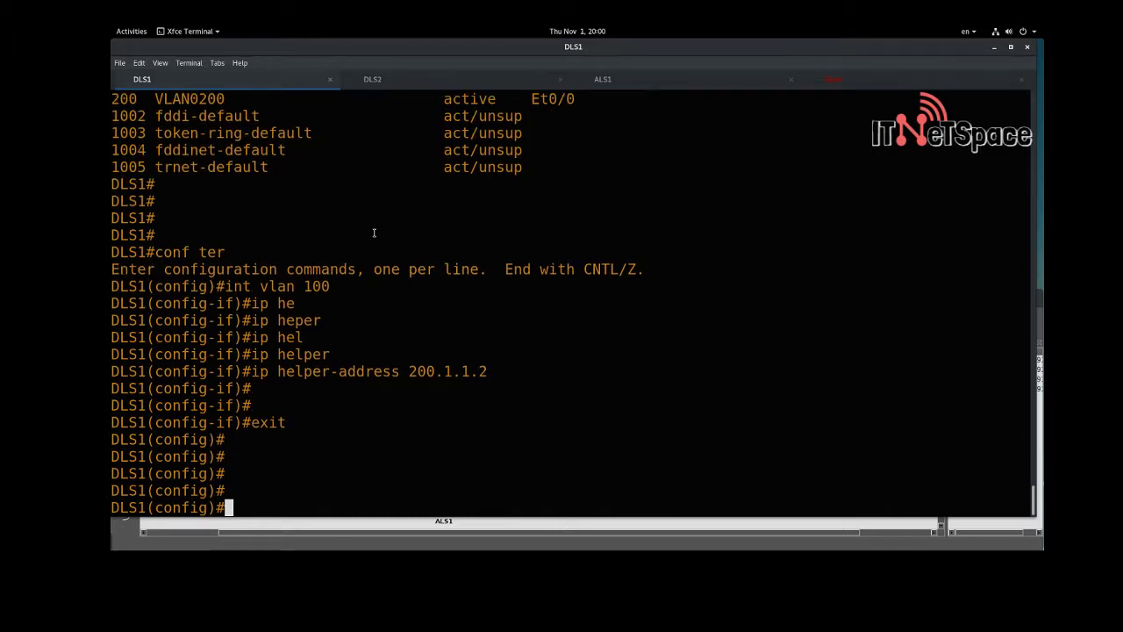
key(Return)
key(Return)
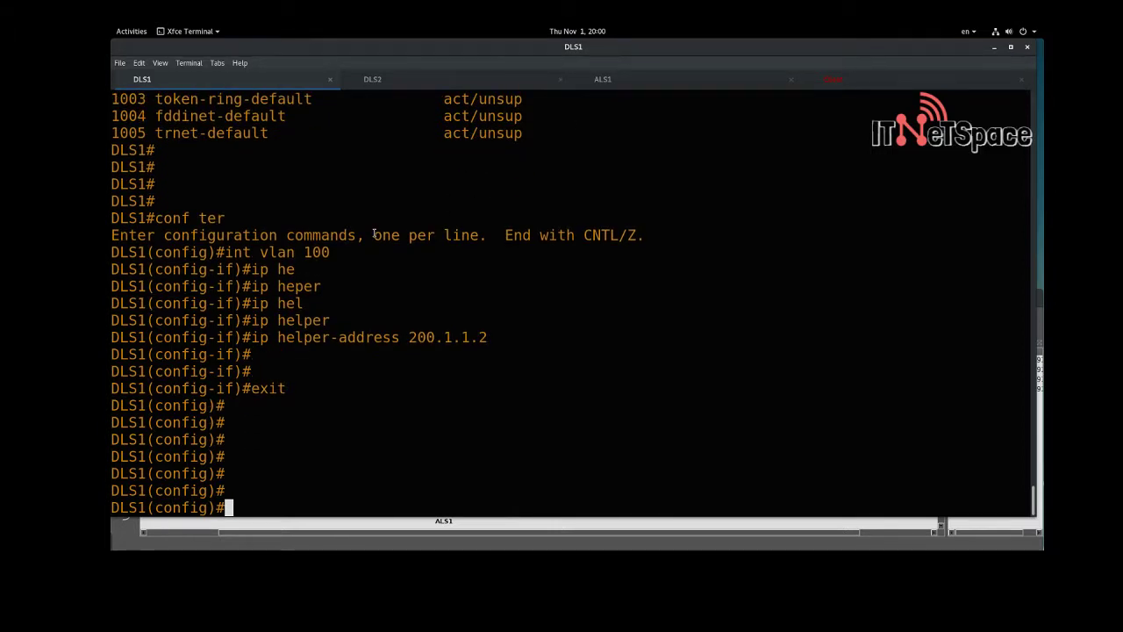
text(do show vlan brie)
key(Return)
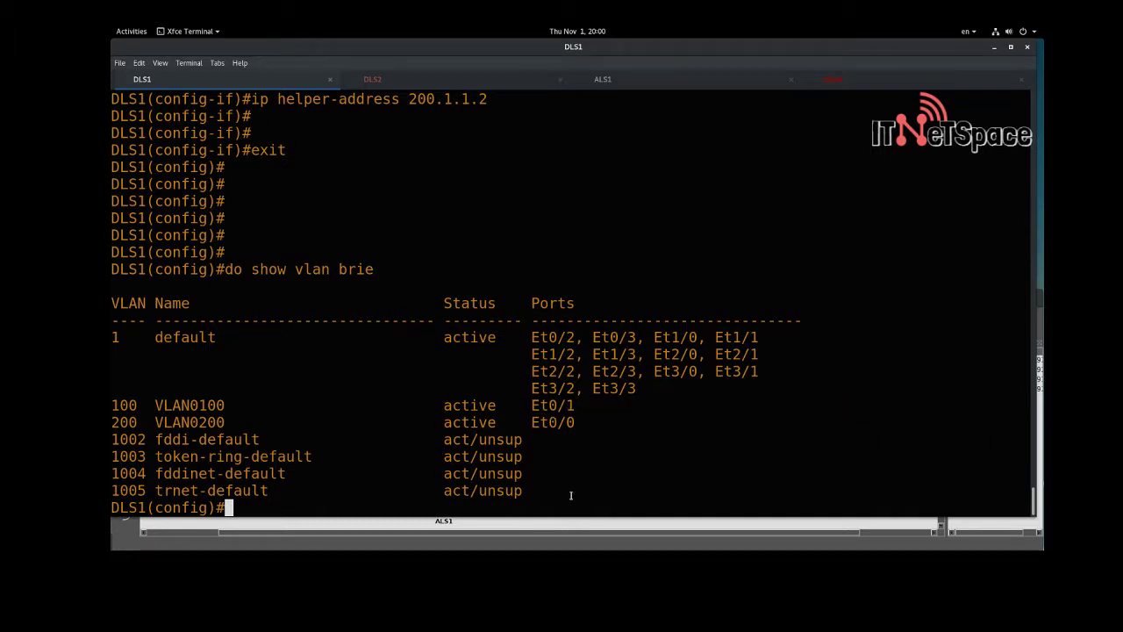
- Log in to the Ubuntu client console as user 'ubuntu'
click(874, 81)
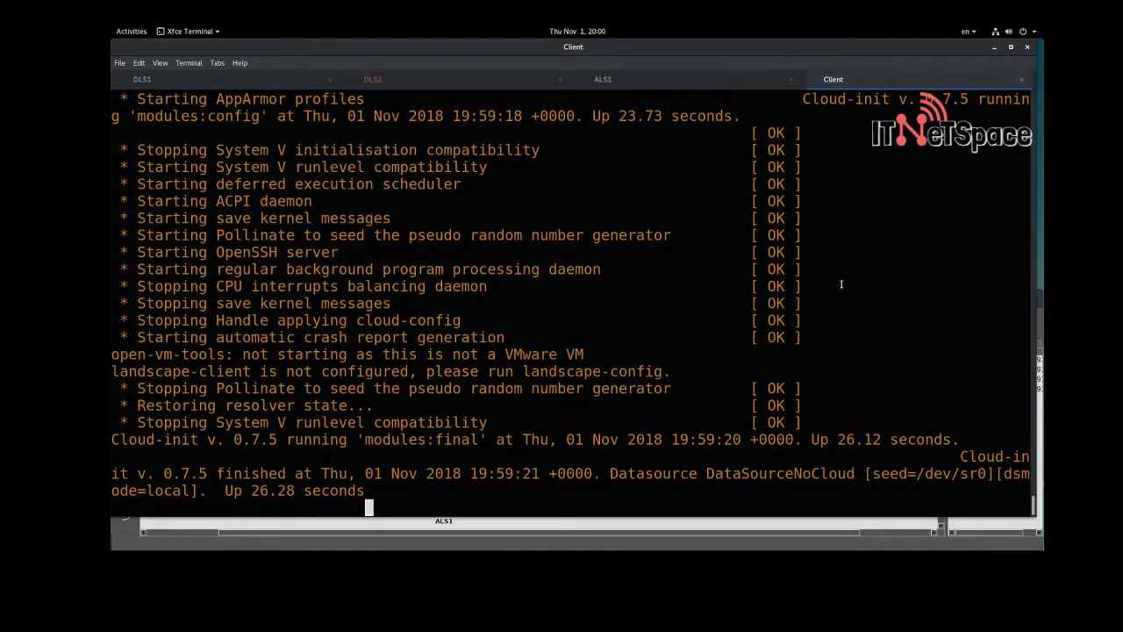
key(Return)
text(ubuntu)
key(Return)
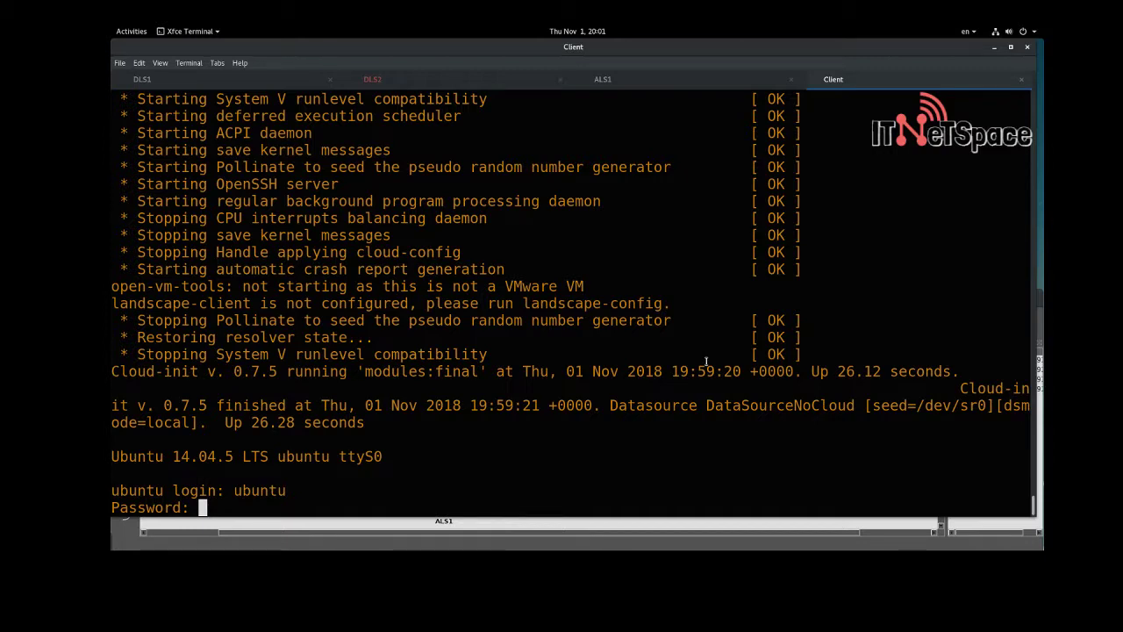
key(Return)
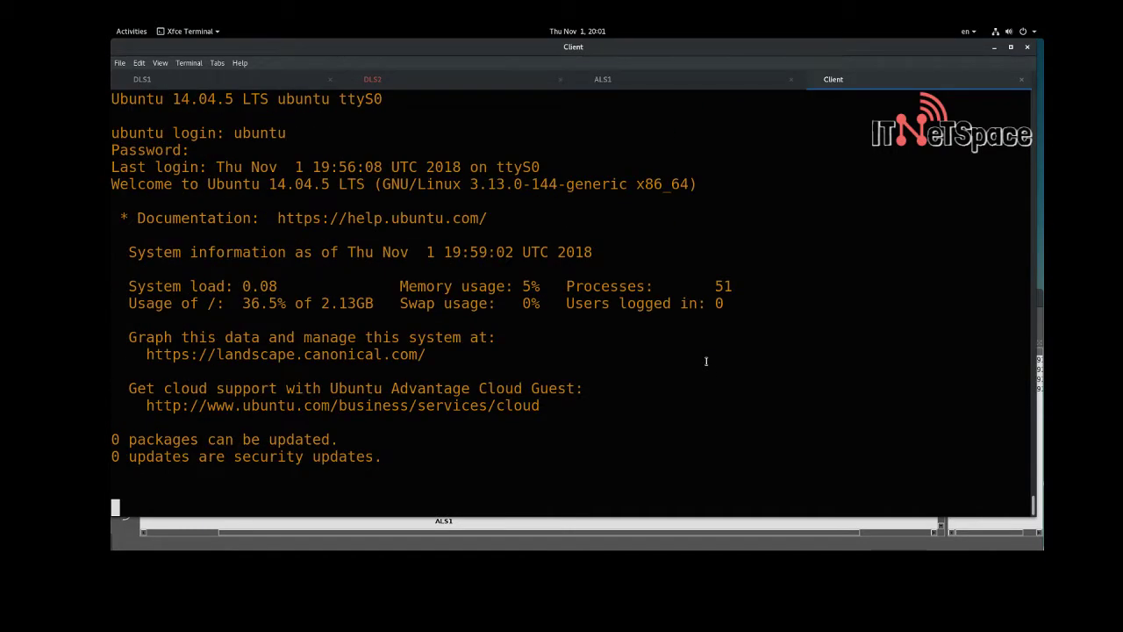
- Run ifconfig, highlight eth0's address 100.1.1.7, and check DLS2's DHCP debug output
key(Return)
key(Return)
text(ifconfig)
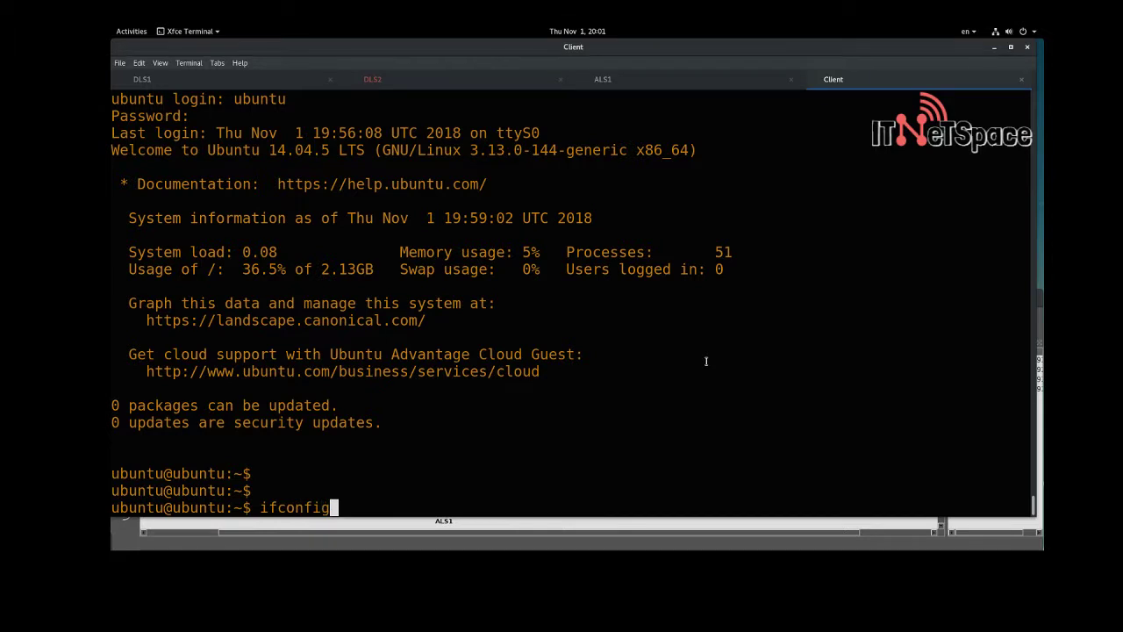
key(Return)
key(Return)
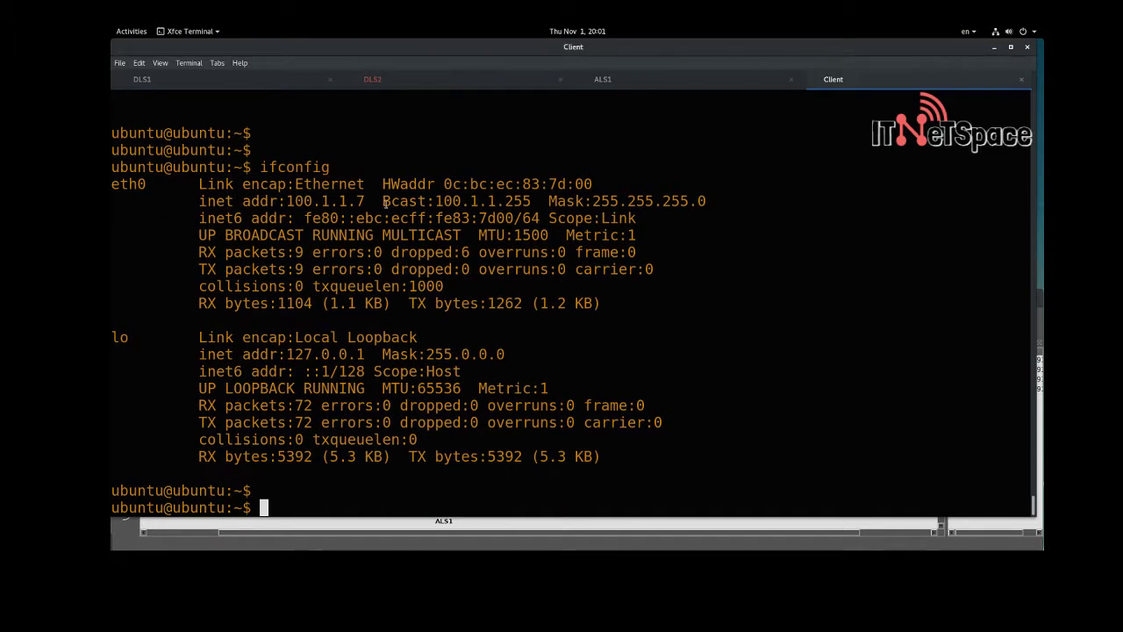
drag(372, 200, 285, 201)
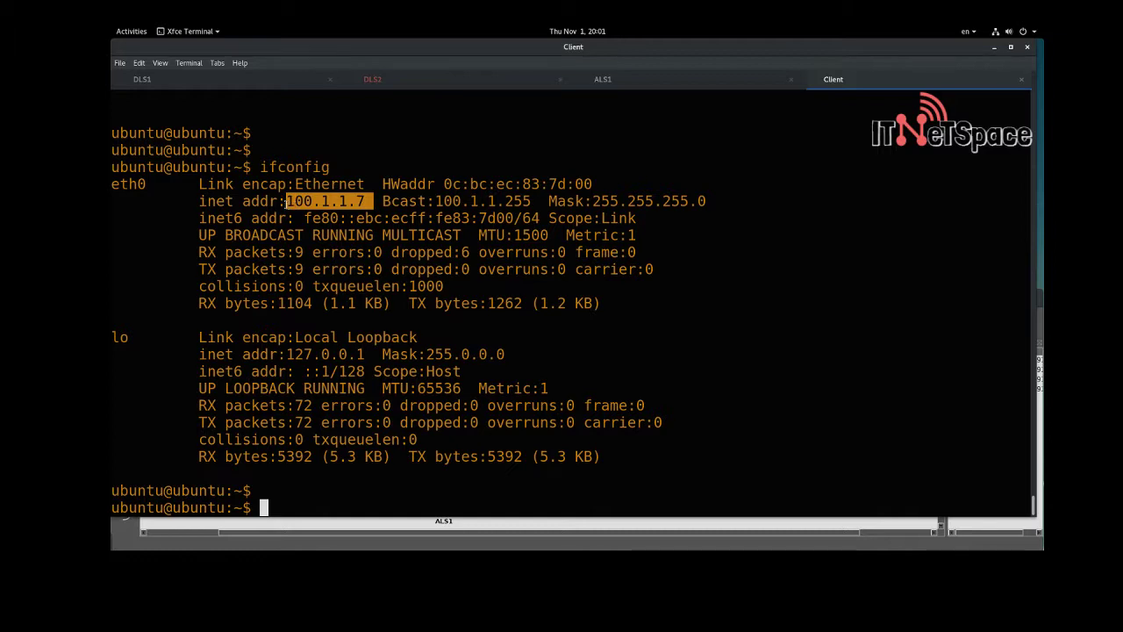
click(457, 81)
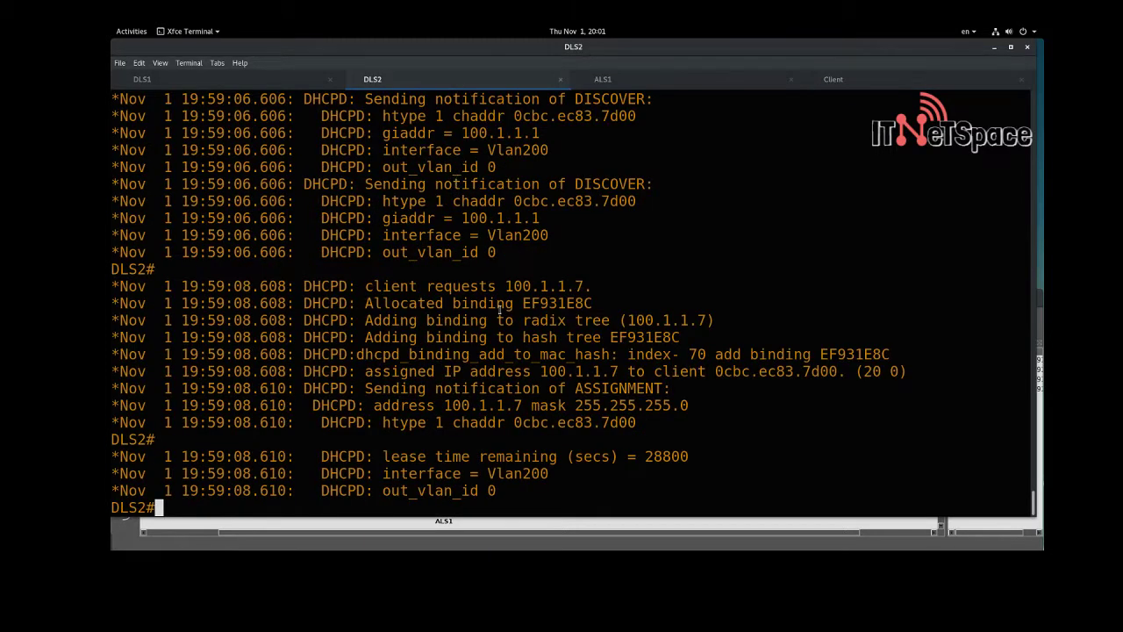